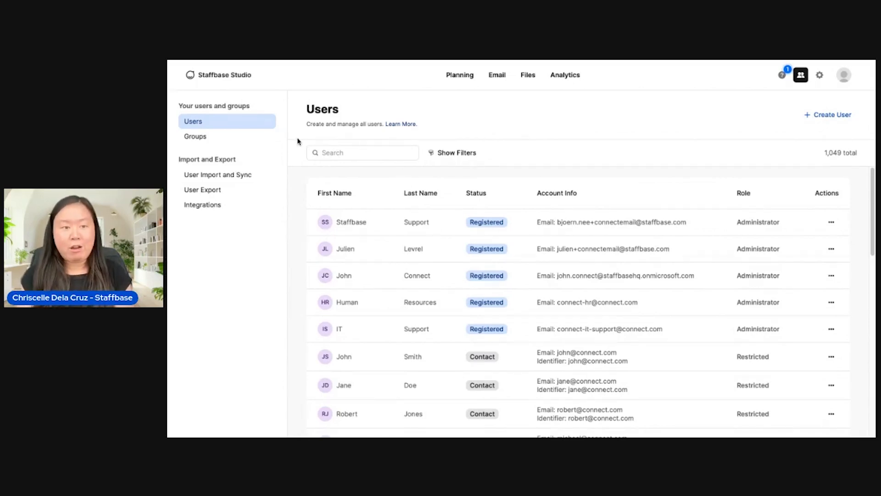
Open the group "All Engineers in the United States" for editing and add an empty alternative condition to its Region condition
click(227, 142)
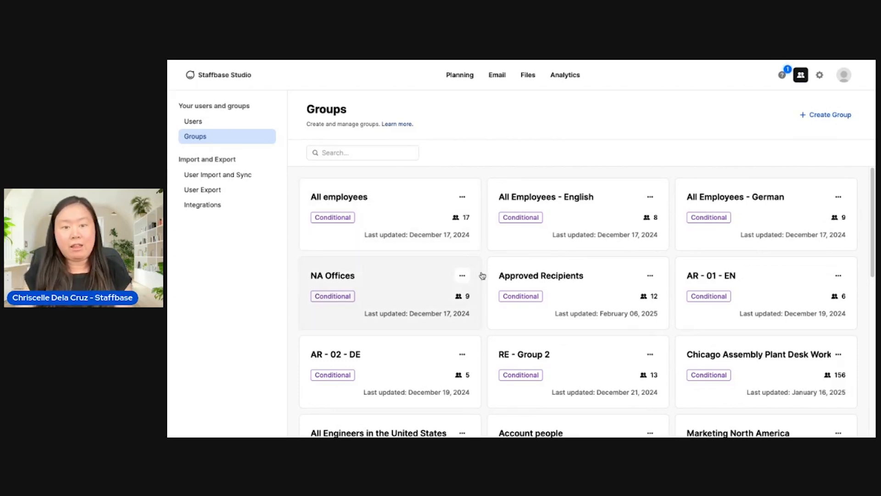
scroll(486, 277, down, 1)
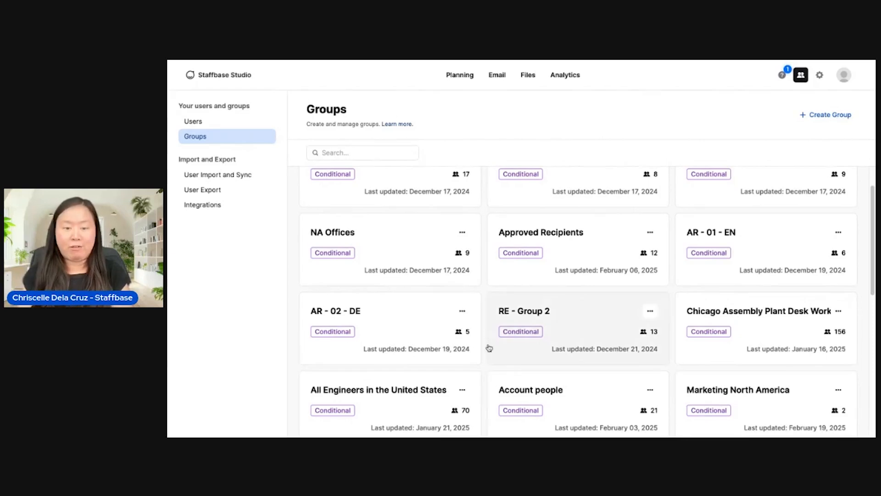
click(463, 390)
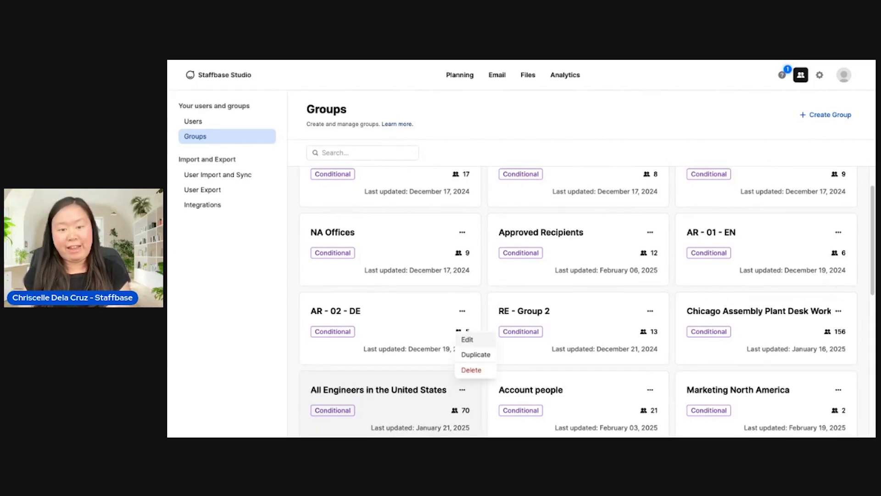
click(476, 342)
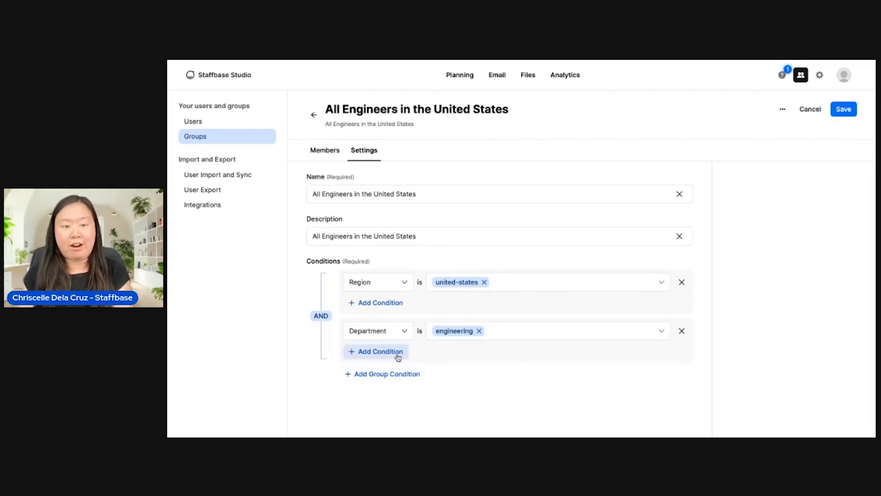
click(383, 303)
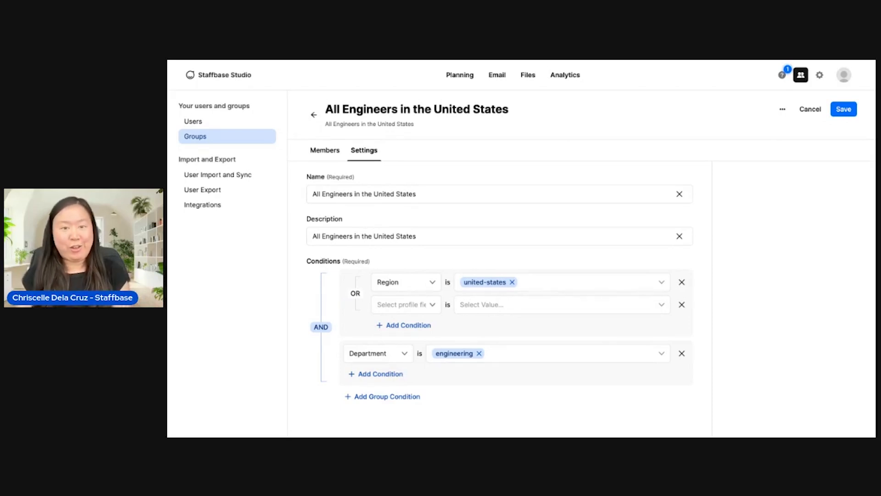
Open the email branding settings and examine the visible fonts, fallback font, and default link and button styles
click(821, 75)
click(525, 281)
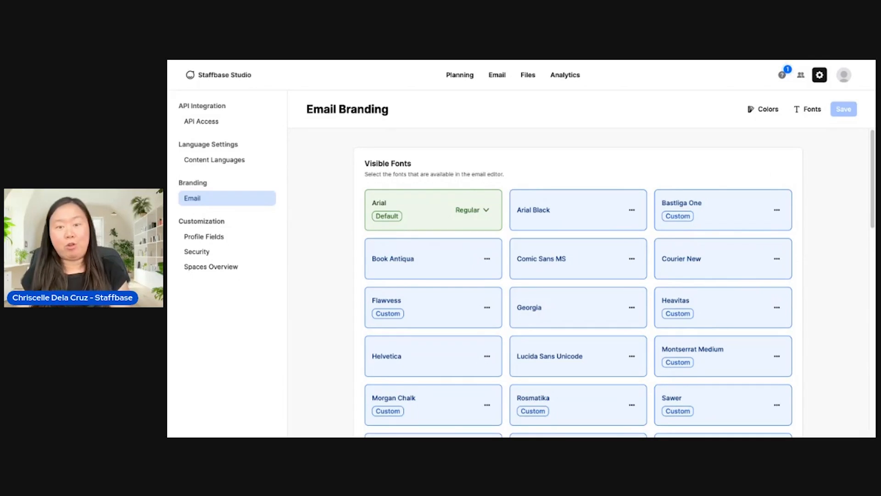
scroll(578, 283, down, 4)
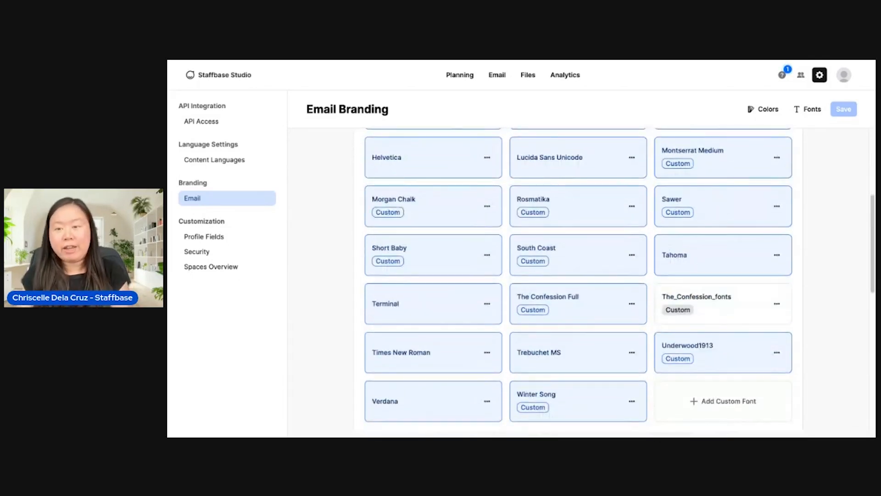
scroll(578, 282, down, 2)
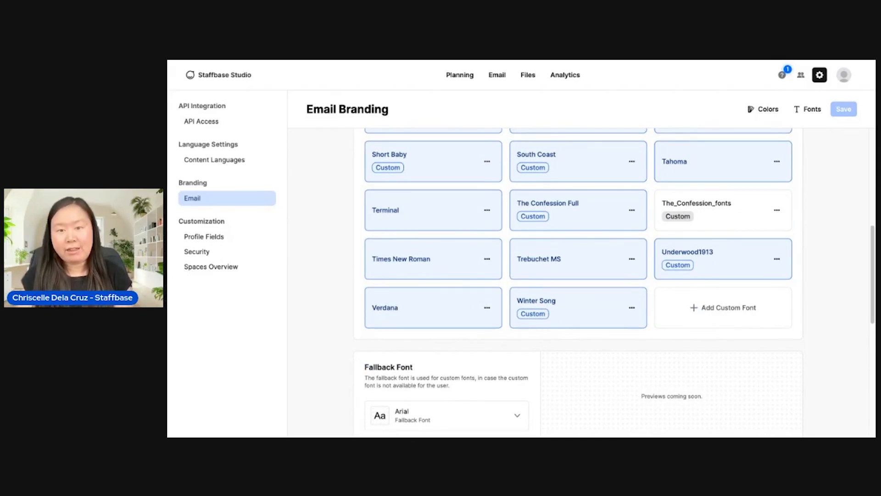
scroll(579, 283, down, 2)
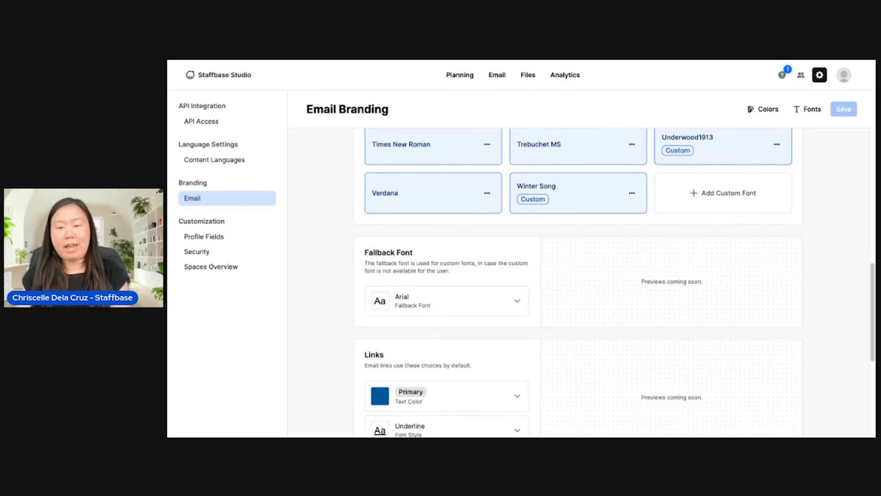
scroll(579, 282, down, 2)
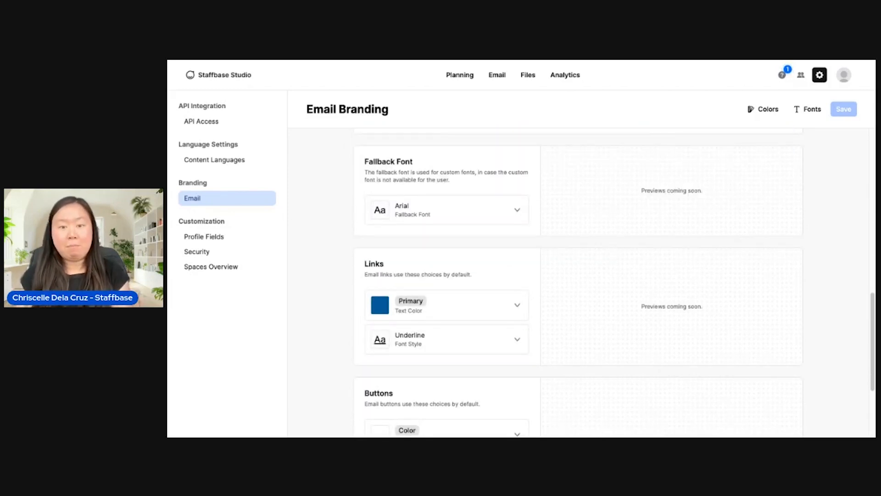
scroll(578, 282, down, 3)
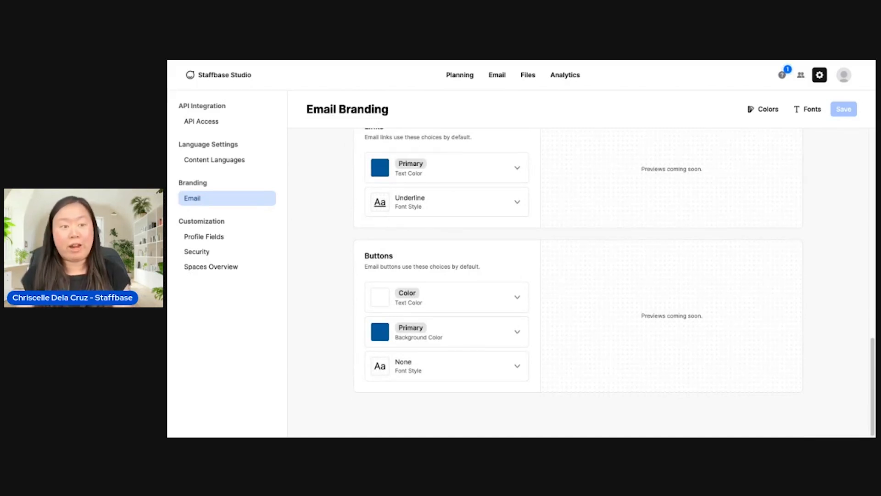
scroll(578, 282, up, 14)
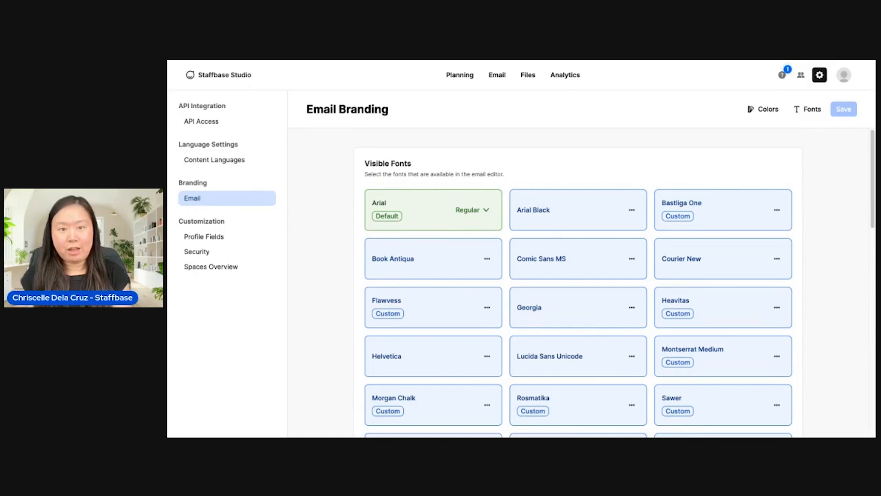
View all file collections in the File Manager
click(534, 82)
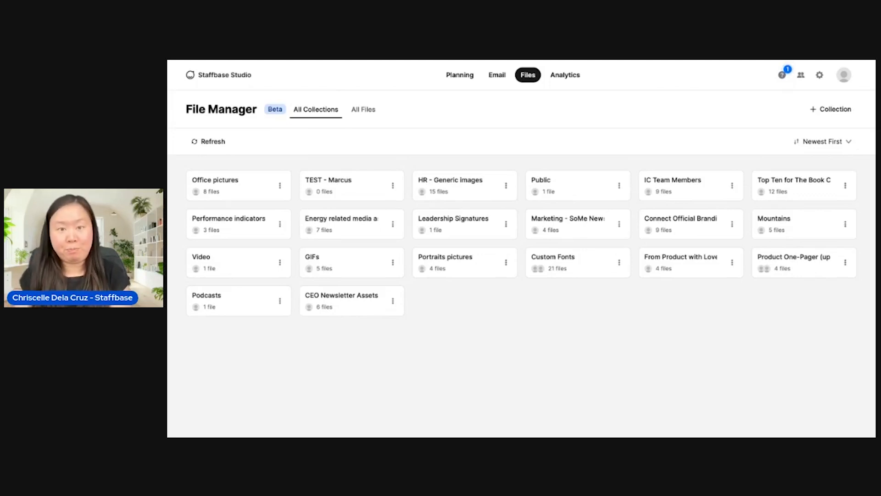
Show the editorial calendar in monthly view, and check December 2024 before returning to January 2025
click(470, 78)
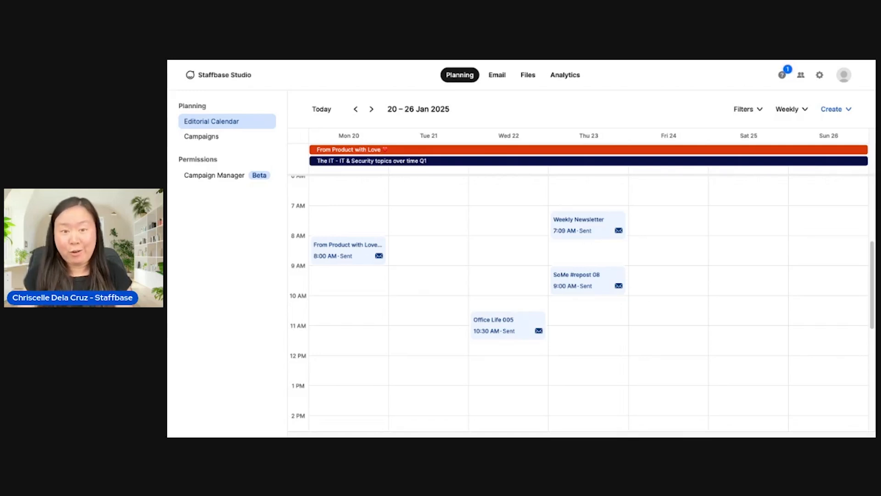
click(805, 110)
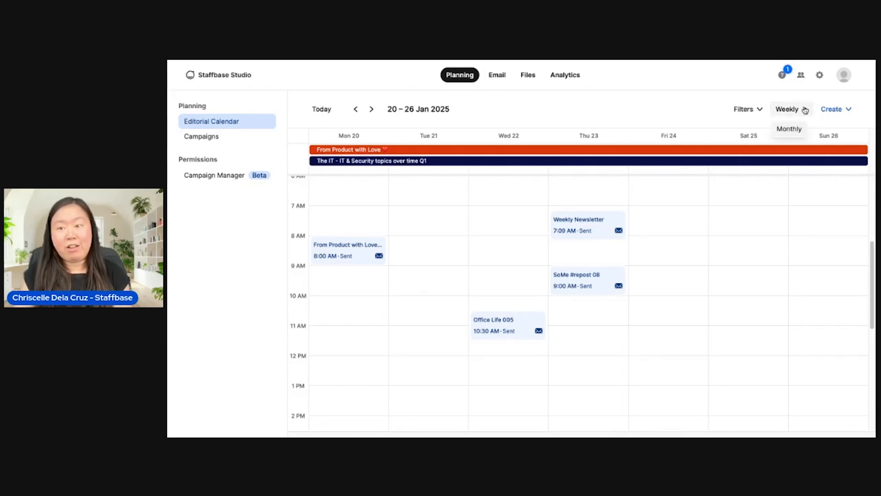
click(799, 128)
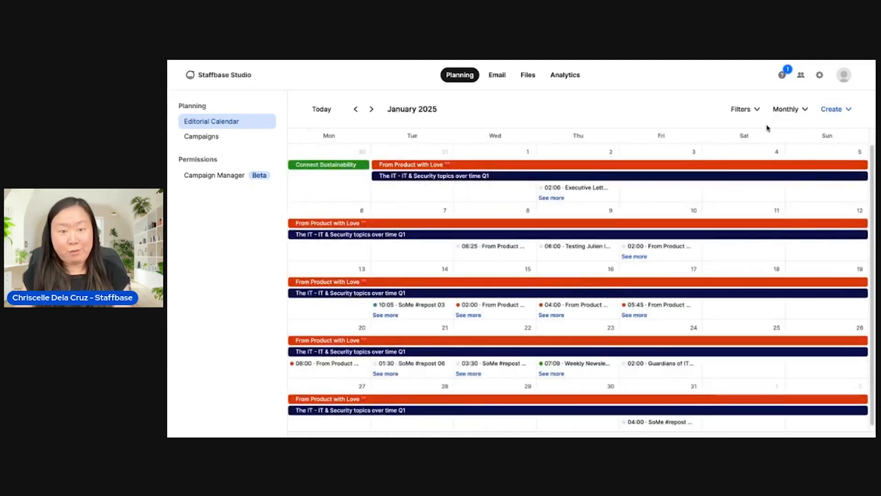
click(356, 110)
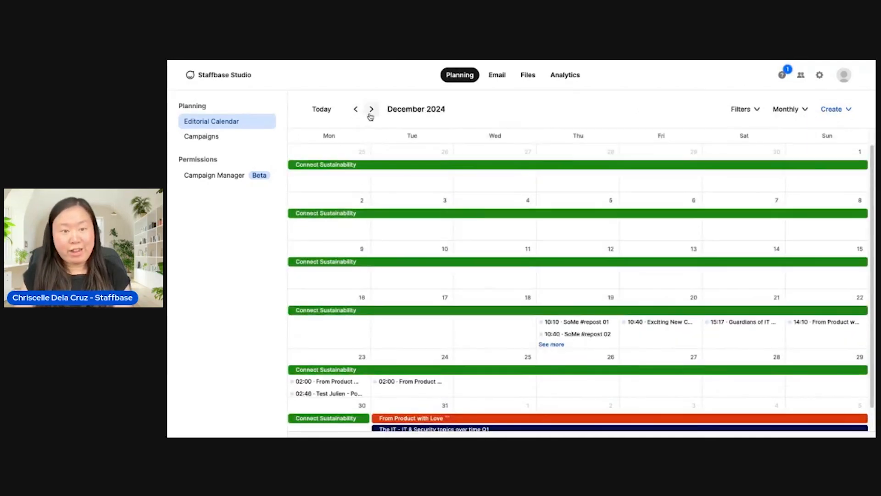
click(372, 114)
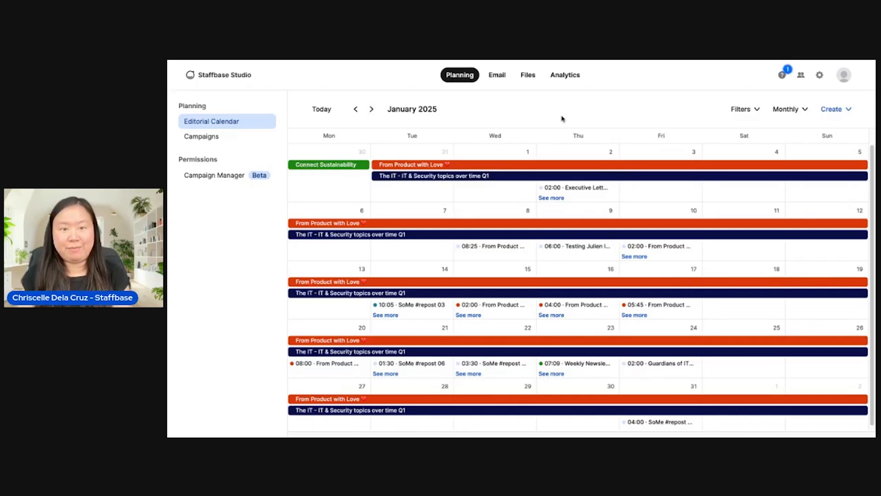
Open the "From Product with Love" campaign from the campaigns list and look through its emails
click(197, 139)
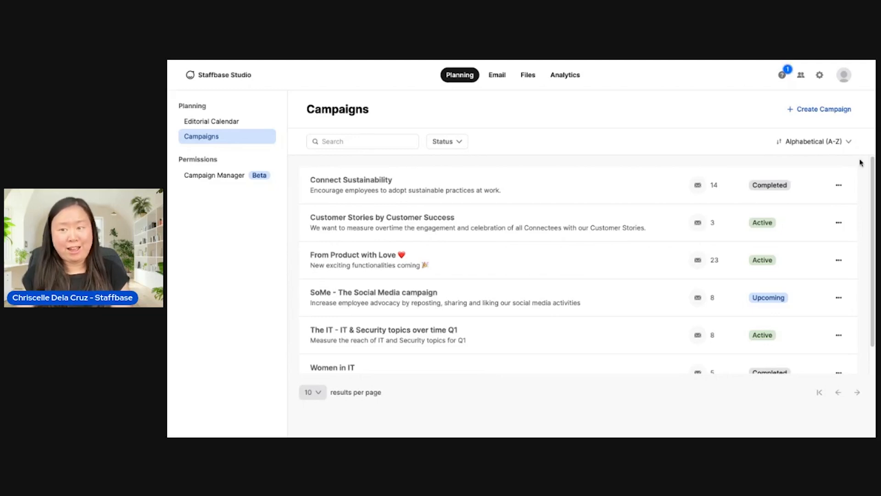
click(848, 142)
click(848, 143)
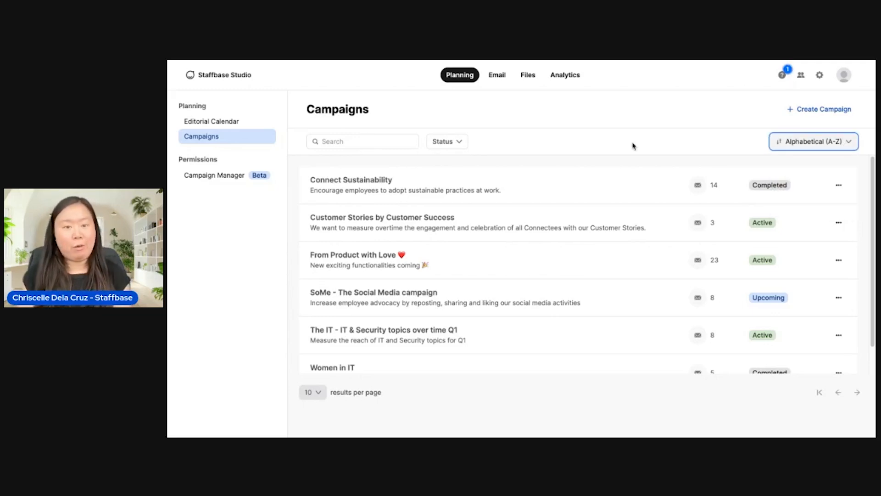
click(524, 263)
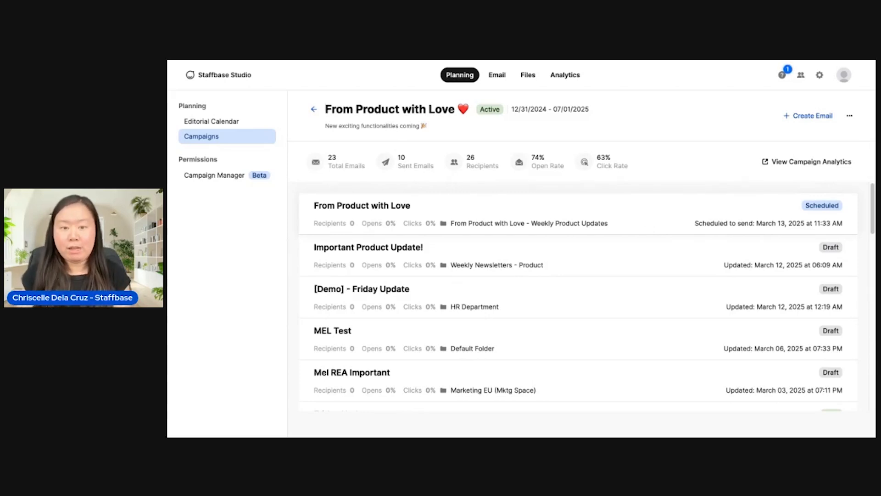
scroll(630, 285, down, 6)
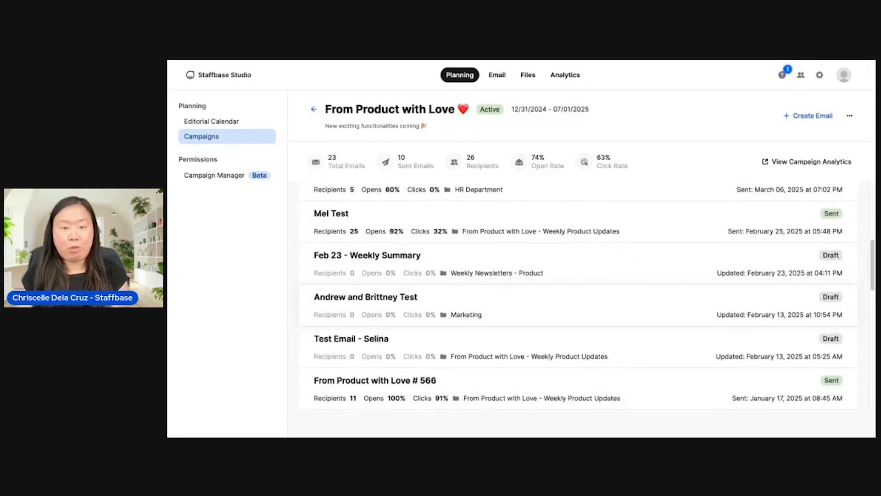
scroll(579, 296, down, 4)
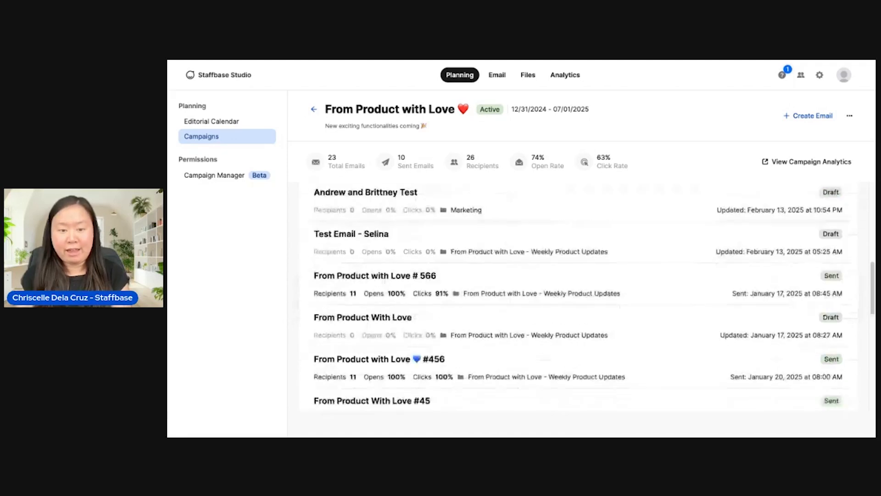
Open the statistics of the sent email "From Product with Love #456" and examine its funnel, top links, activity charts and user group filter
click(578, 303)
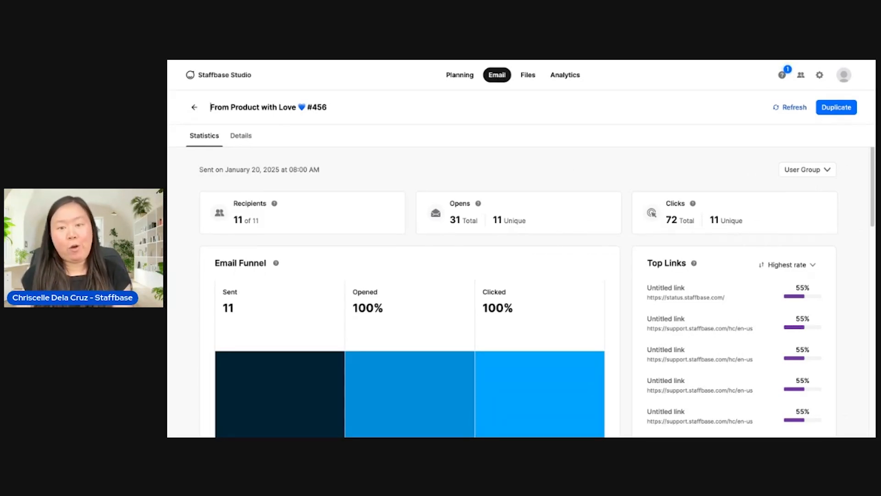
scroll(518, 294, down, 1)
scroll(519, 294, down, 1)
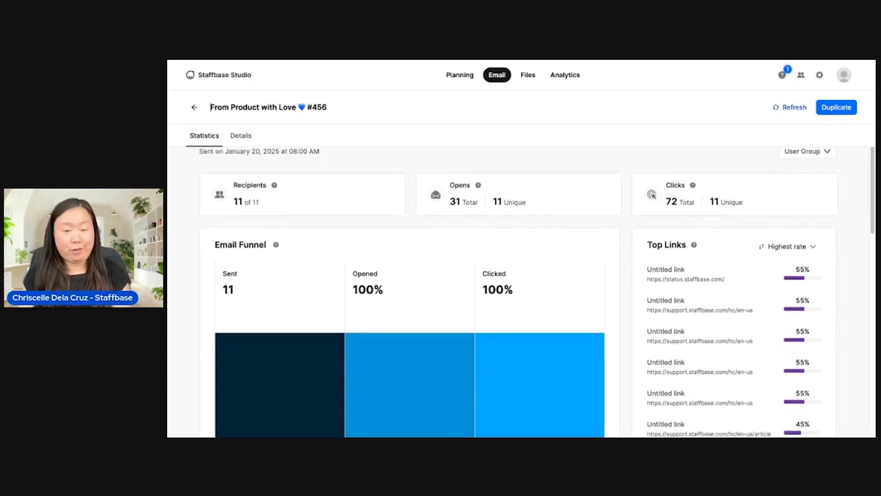
scroll(519, 294, down, 1)
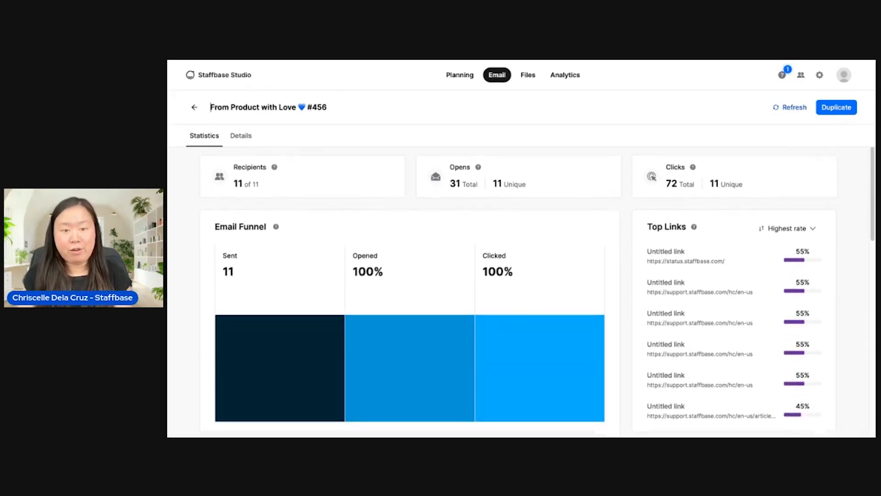
scroll(519, 294, down, 1)
scroll(636, 329, down, 1)
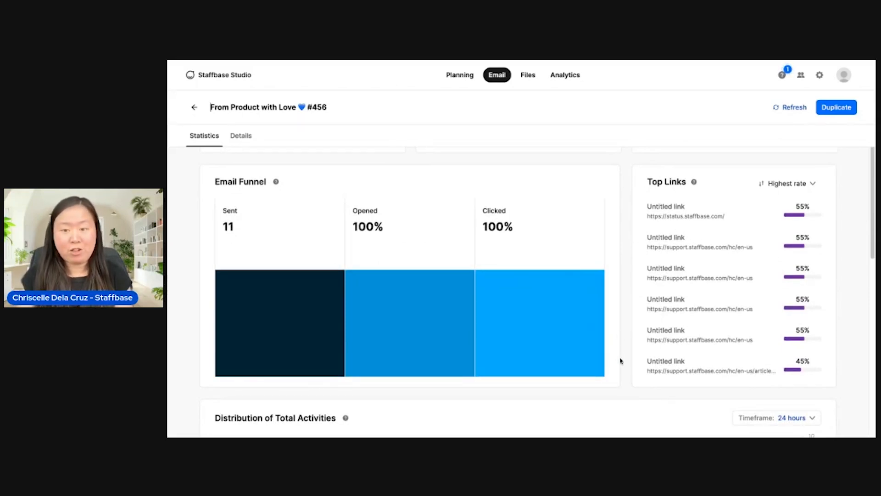
scroll(621, 361, down, 5)
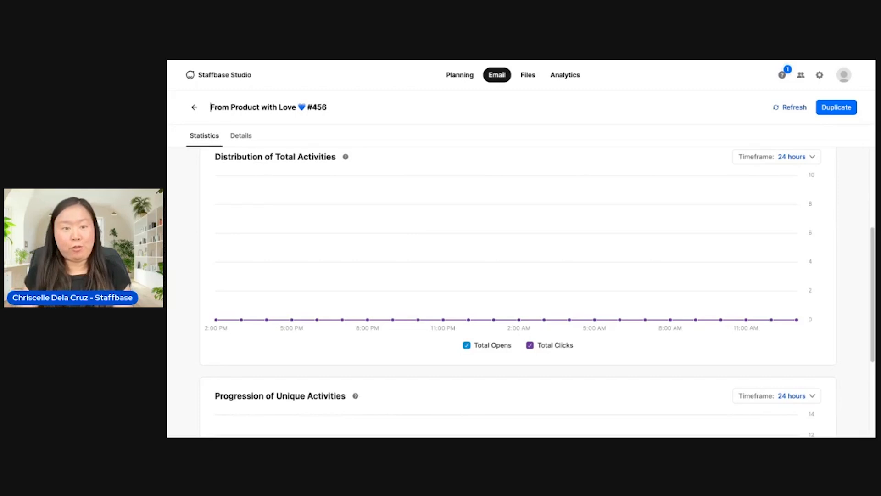
mouse_move(398, 317)
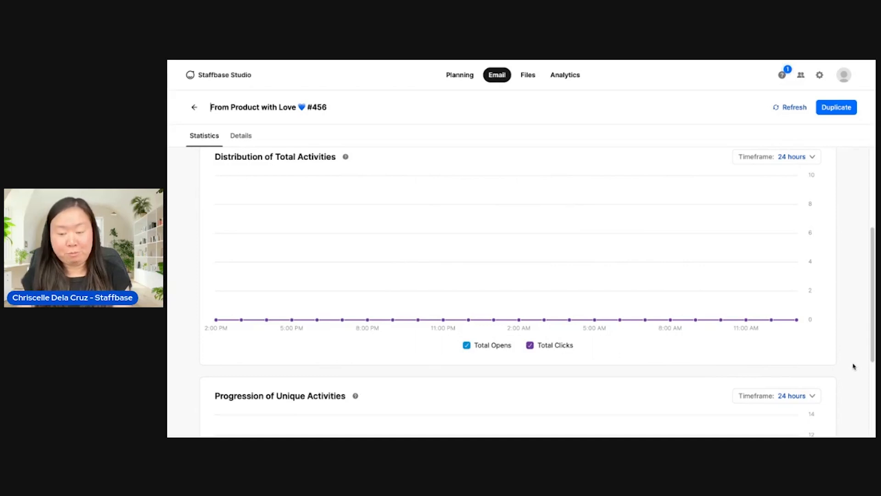
scroll(854, 366, down, 4)
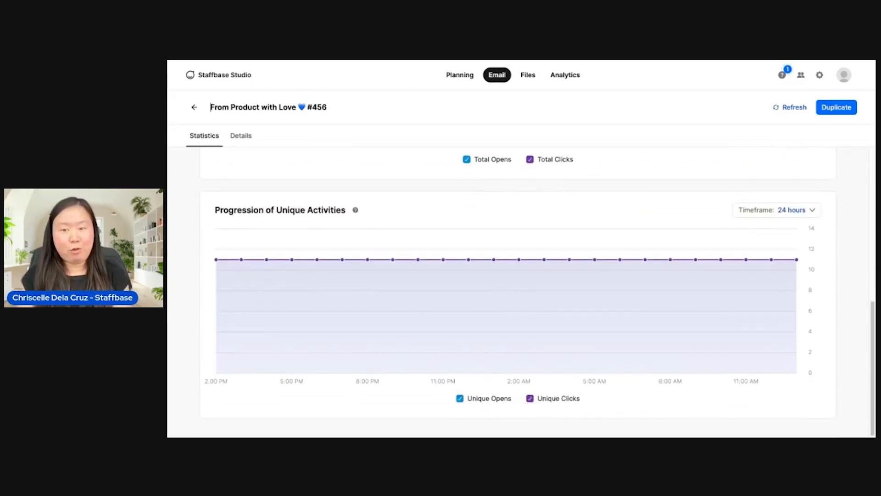
scroll(539, 296, up, 10)
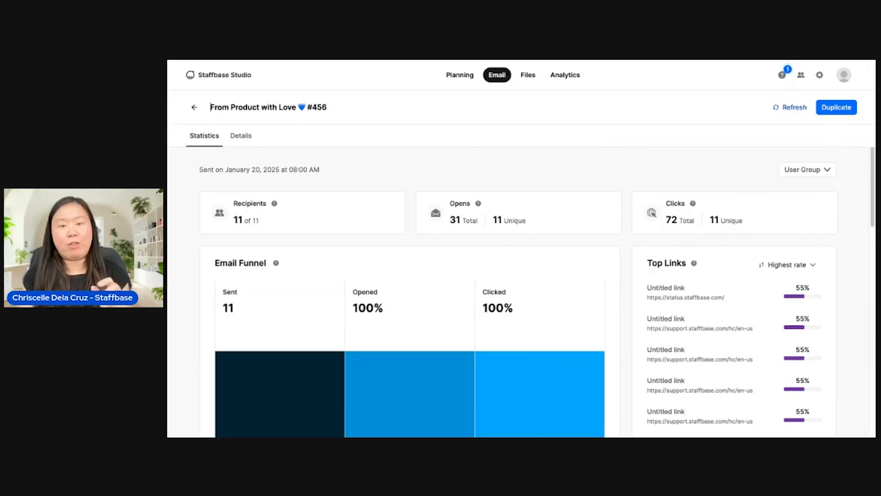
click(824, 175)
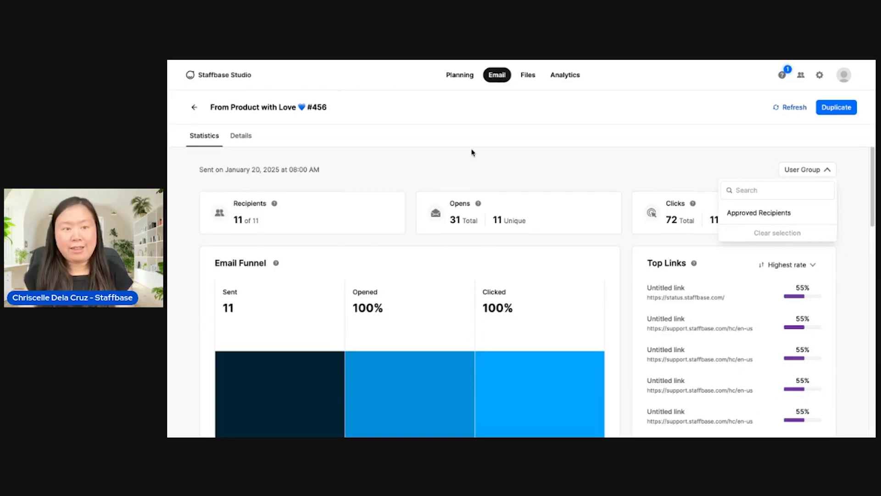
Go back to the email overview and switch it from all folders to the CS Space
click(196, 108)
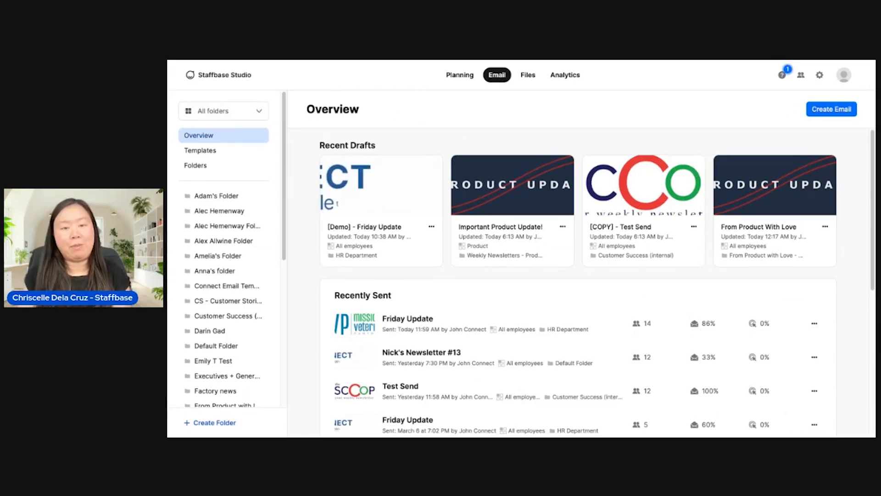
click(247, 118)
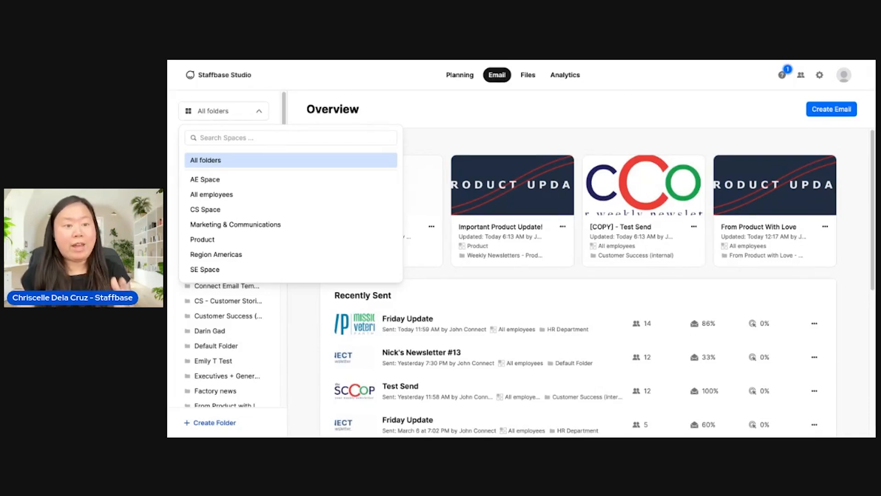
click(236, 216)
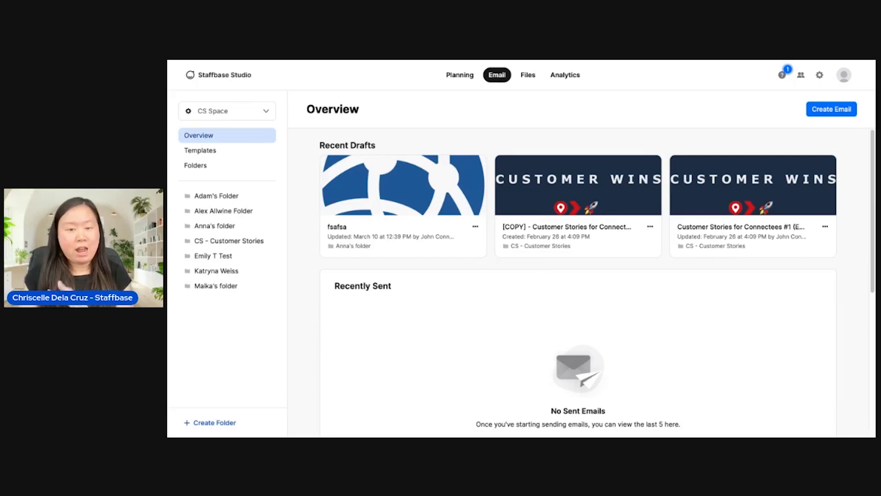
Open the CS Space's settings, examine the assignable space administrators and the visibility options, and leave without saving
click(188, 111)
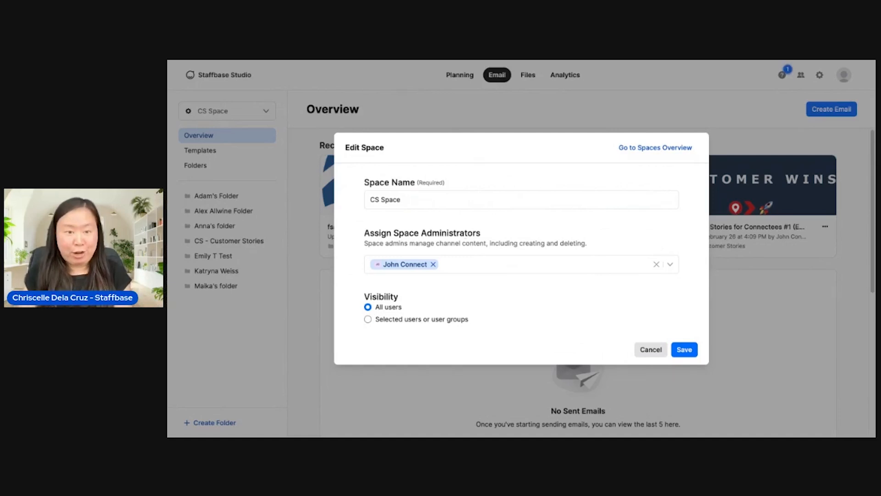
click(478, 269)
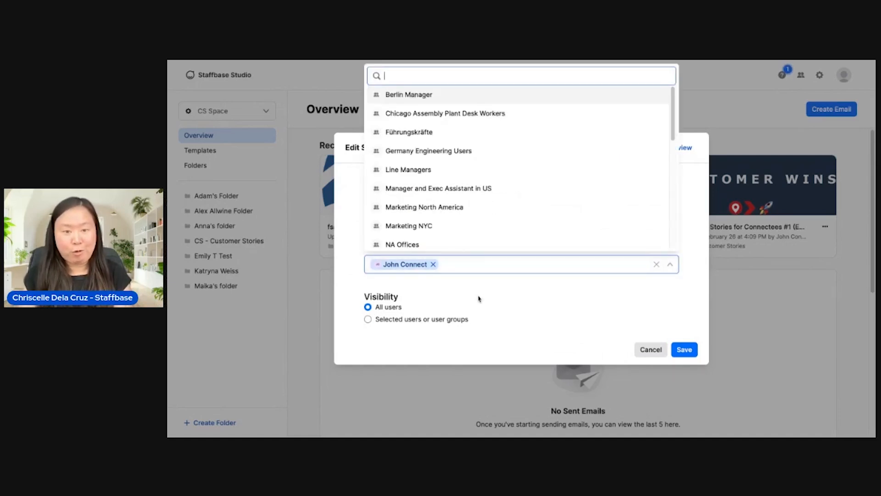
click(508, 304)
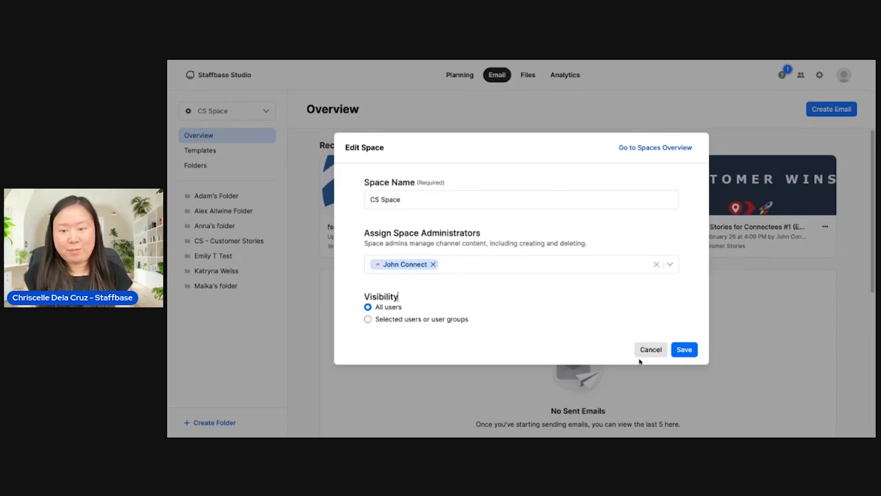
click(651, 350)
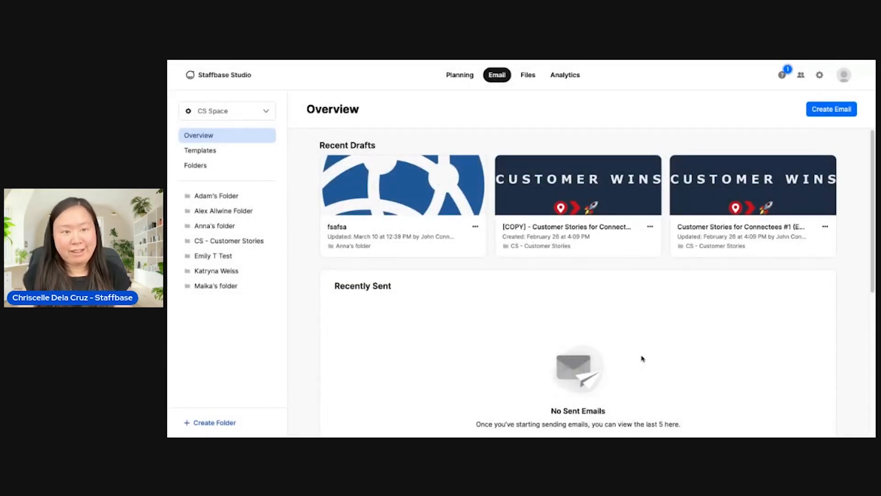
Switch the email overview from the CS Space to all folders and open the recent draft "[Demo] - Friday Update"
click(257, 111)
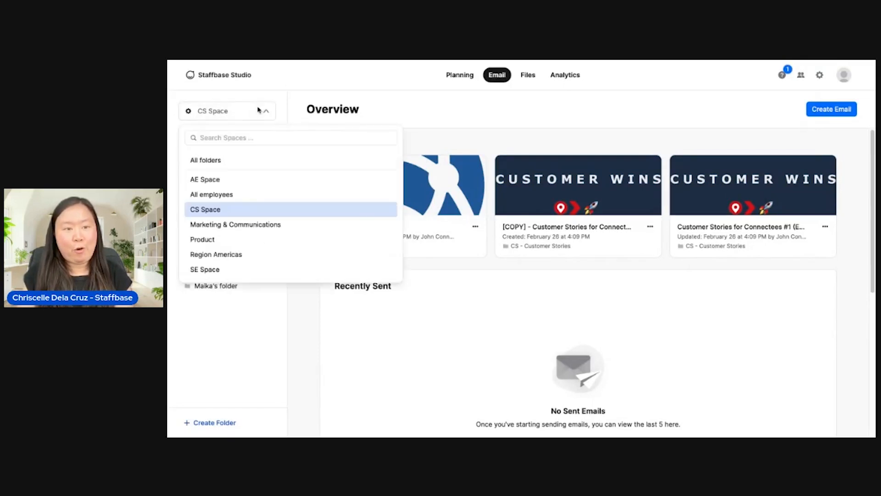
click(256, 159)
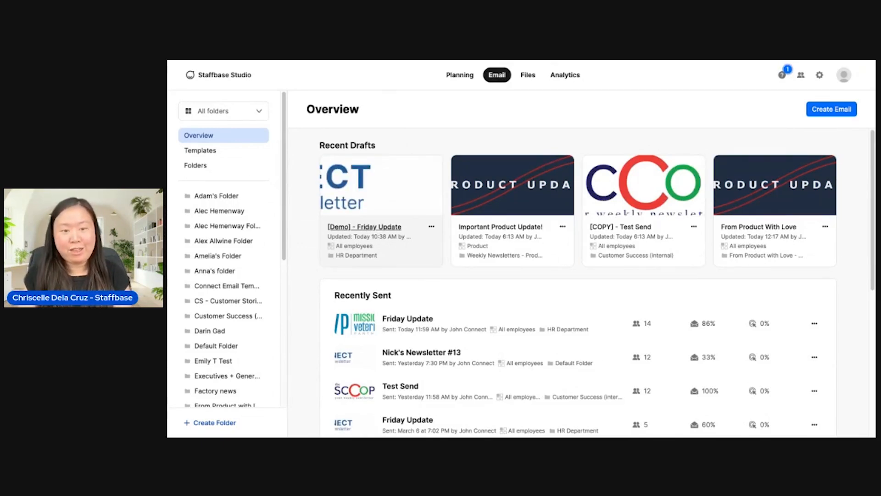
click(364, 226)
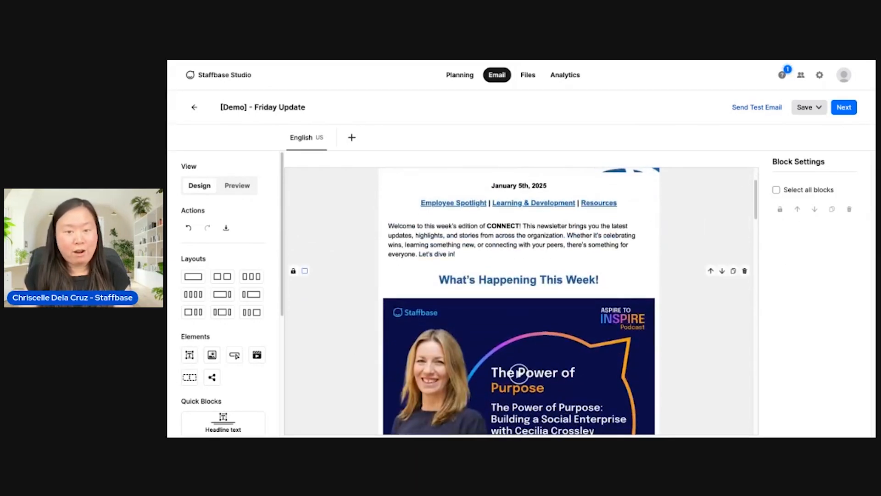
Examine the newsletter's header image, linked table of contents and video block with their settings, and read on to the Learning & Development section
scroll(641, 231, up, 1)
click(641, 230)
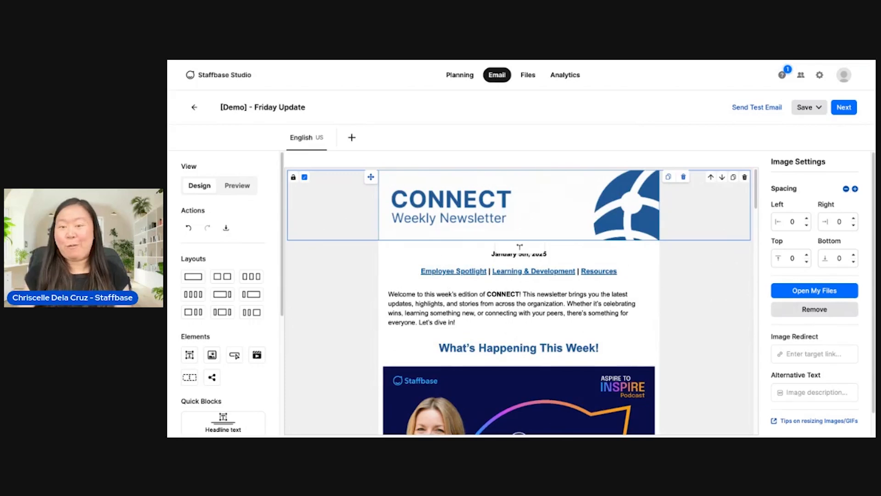
click(644, 257)
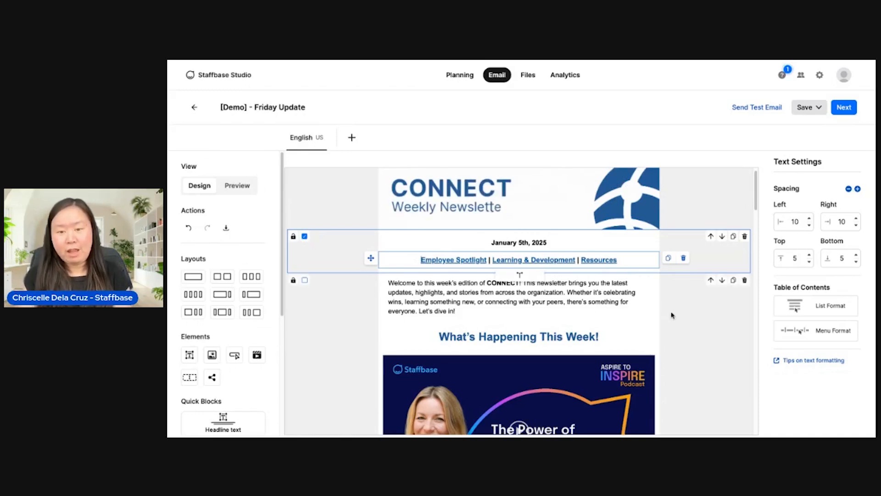
scroll(671, 315, down, 2)
scroll(671, 316, down, 2)
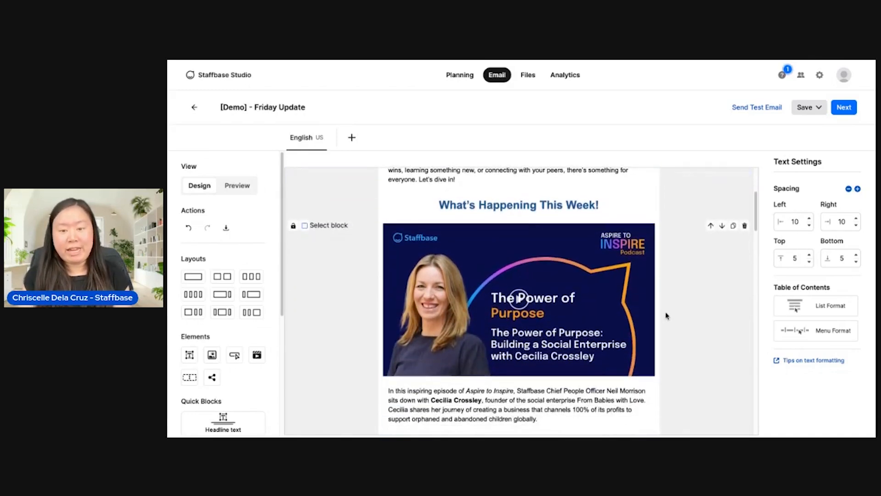
click(616, 318)
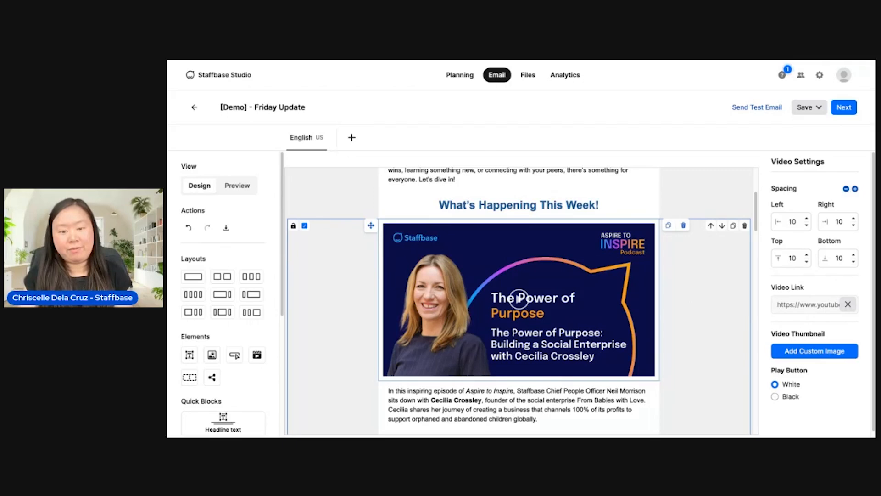
scroll(520, 304, down, 5)
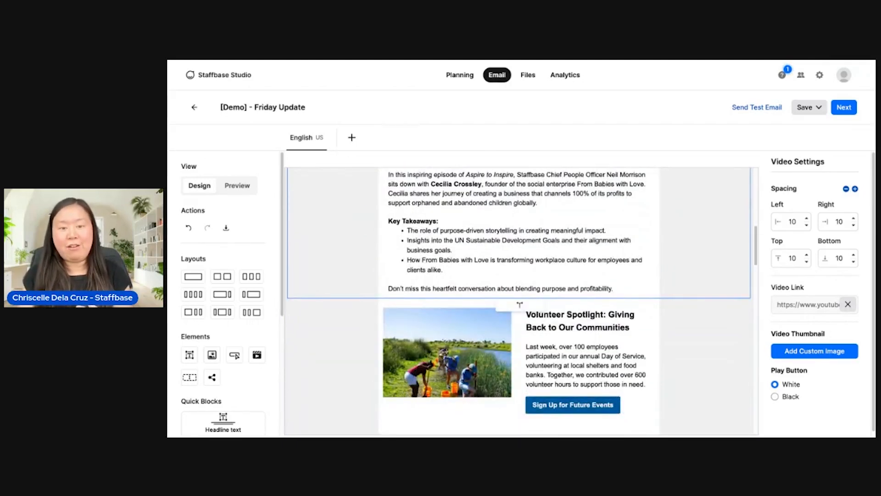
scroll(520, 301, down, 3)
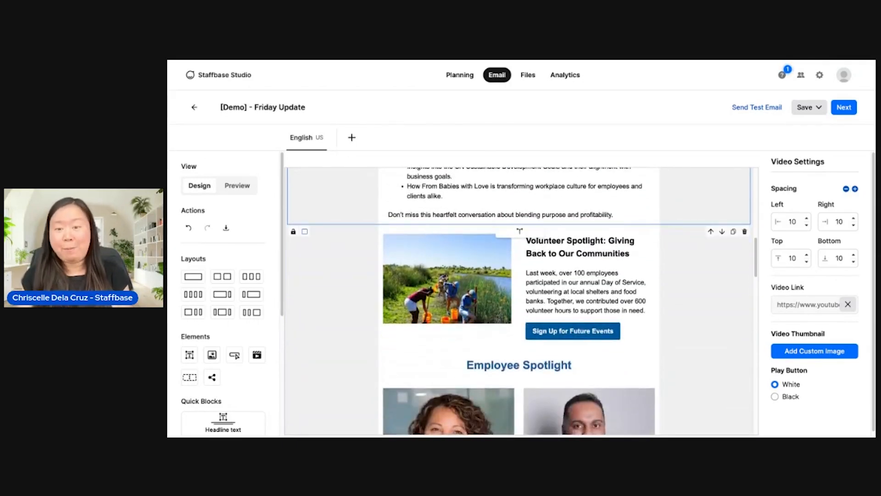
scroll(520, 301, down, 6)
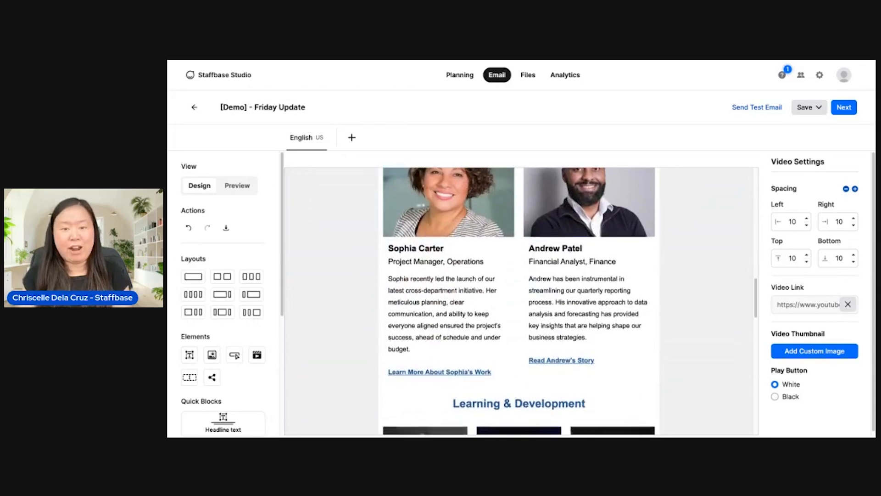
scroll(519, 300, down, 2)
Insert a three-column layout between the podcast's key takeaways and the Volunteer Spotlight block
scroll(519, 301, up, 10)
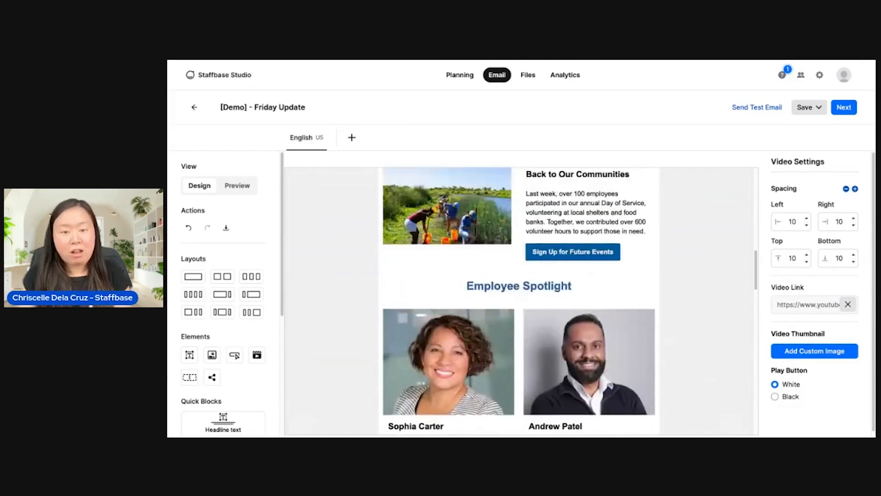
scroll(519, 300, up, 1)
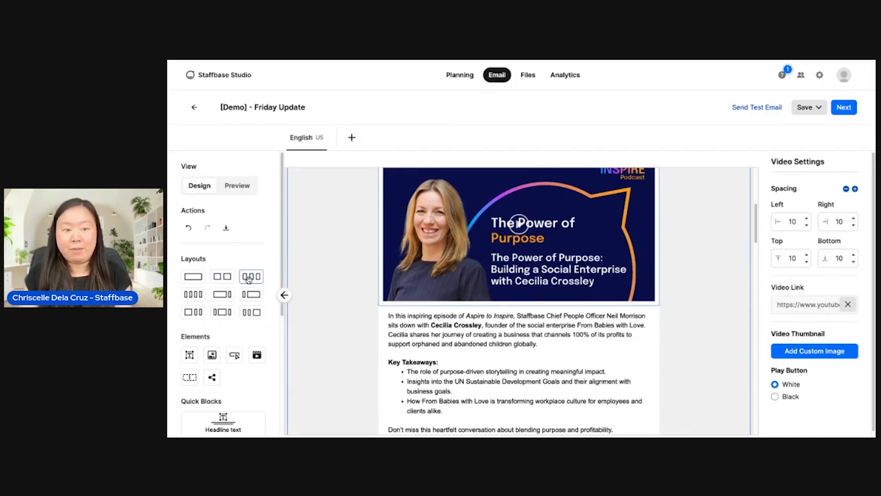
click(458, 322)
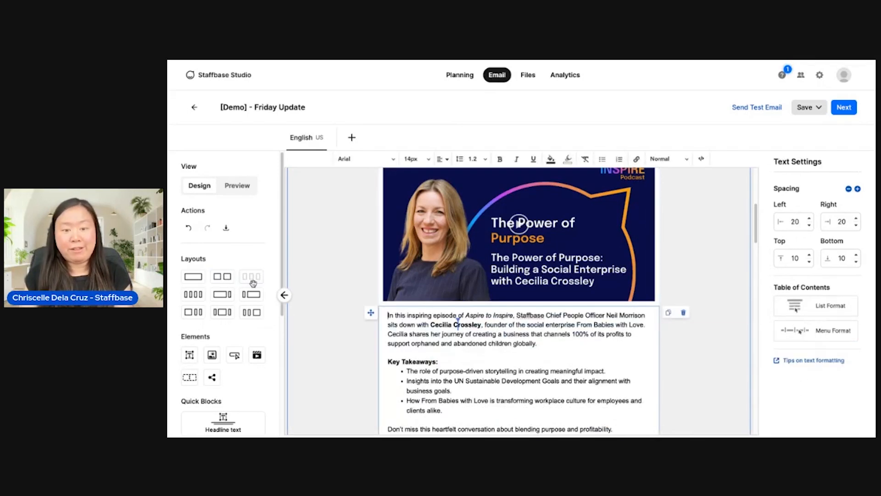
click(458, 308)
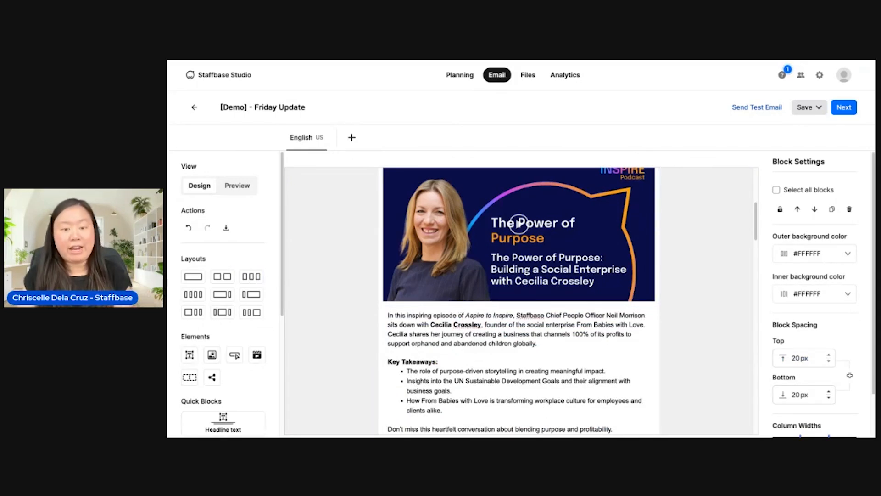
scroll(519, 299, down, 20)
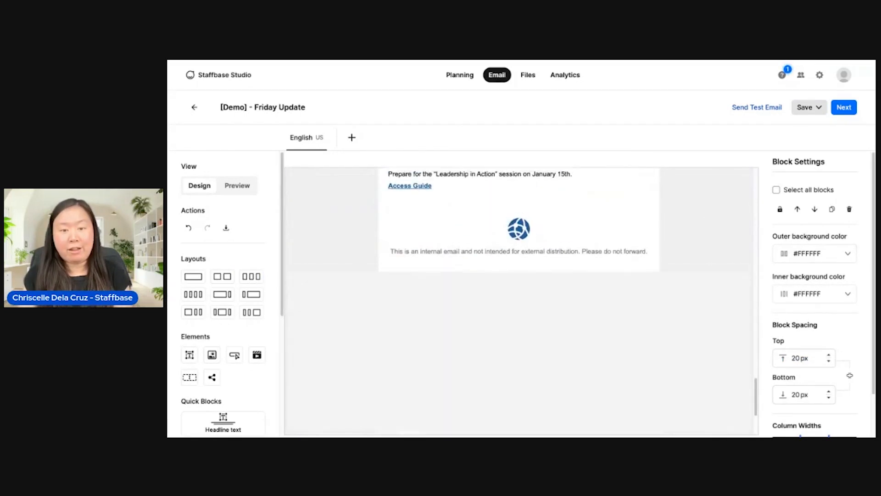
scroll(519, 299, up, 1)
scroll(519, 298, up, 10)
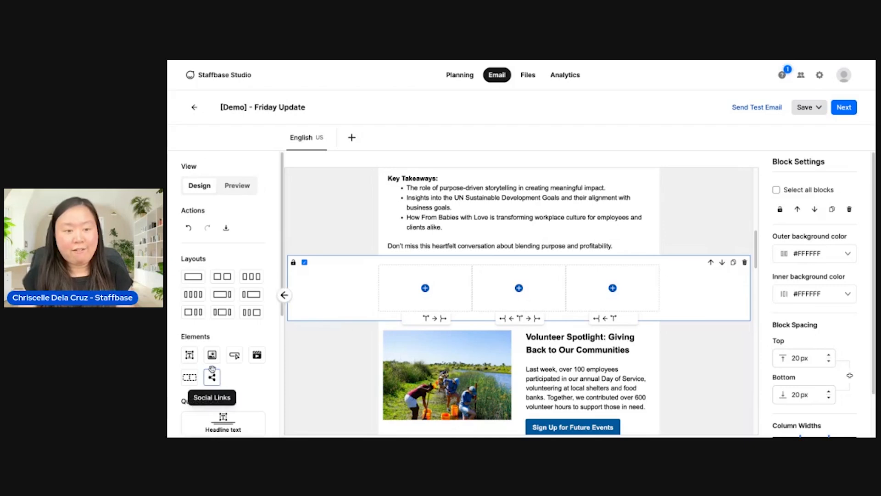
Fill the three-column block with image placeholders in the outer columns and a text element above a button in the middle one
drag(212, 355, 425, 291)
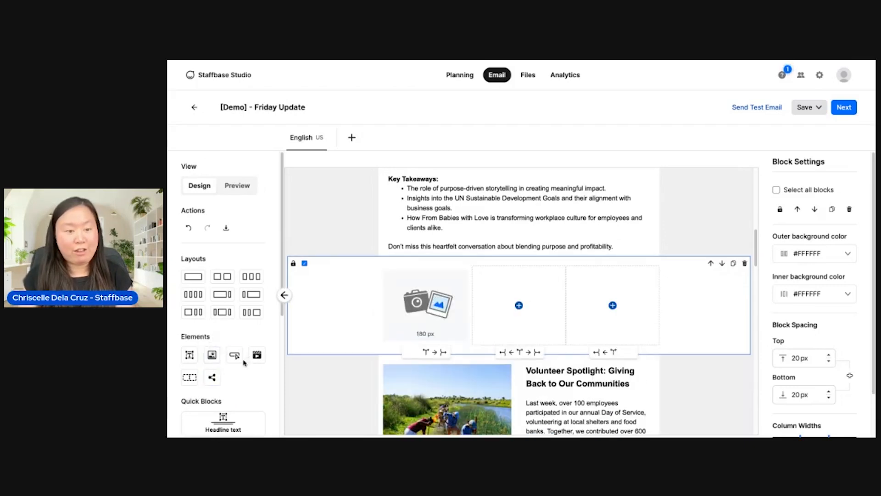
drag(234, 355, 520, 305)
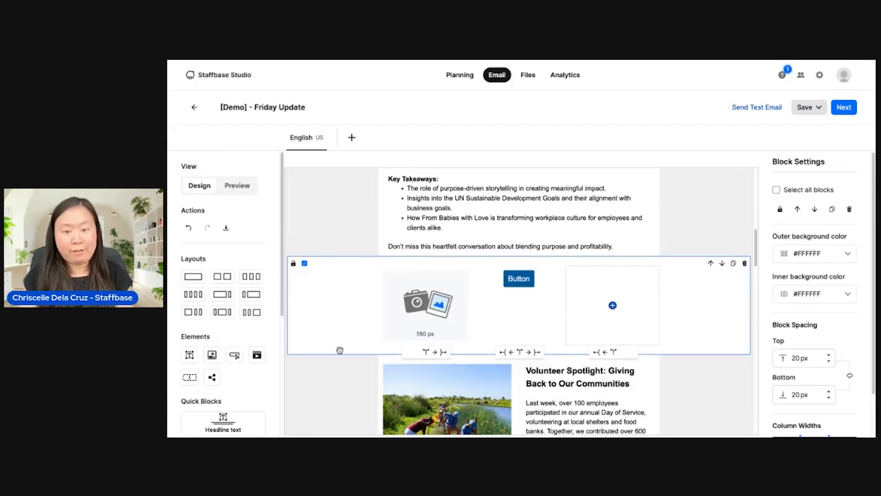
drag(191, 358, 520, 272)
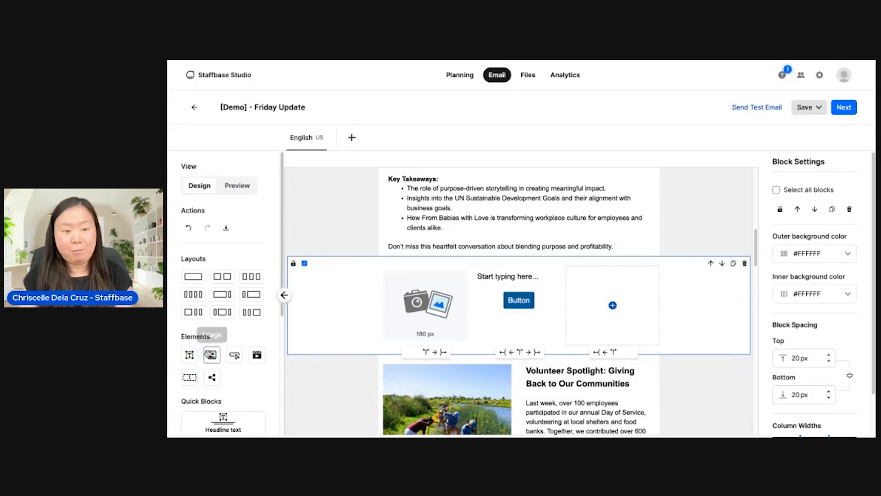
drag(212, 356, 627, 310)
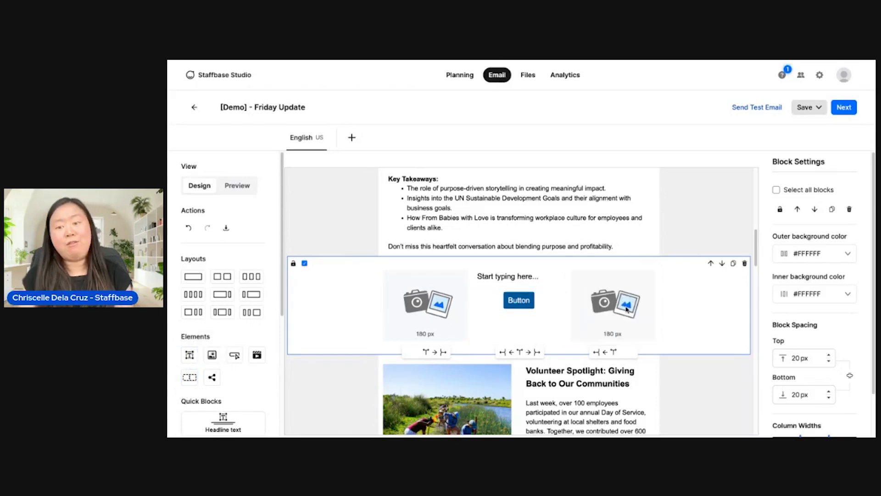
Open the file library for the third column's image, view the "Office pictures" collection, and close it without choosing a file
click(618, 307)
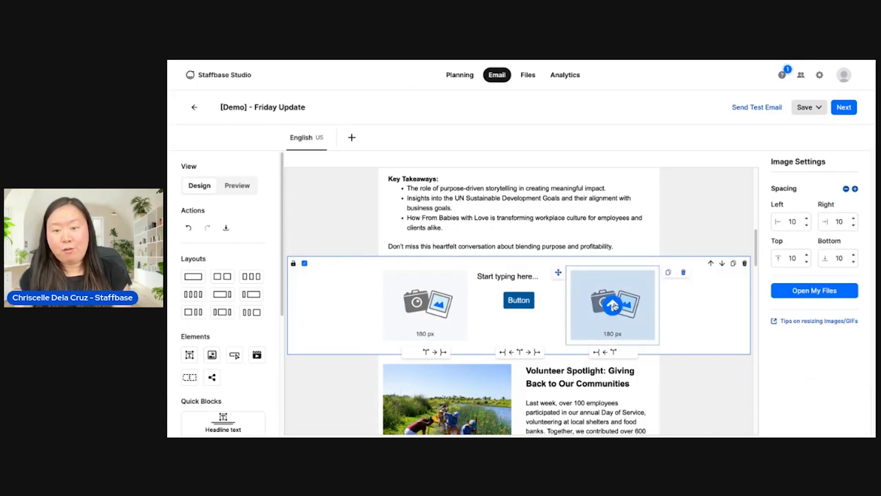
click(614, 305)
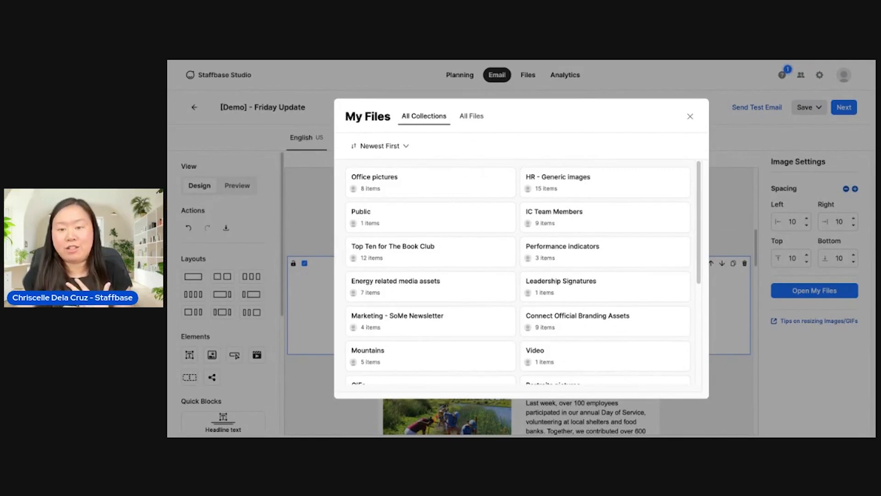
click(464, 185)
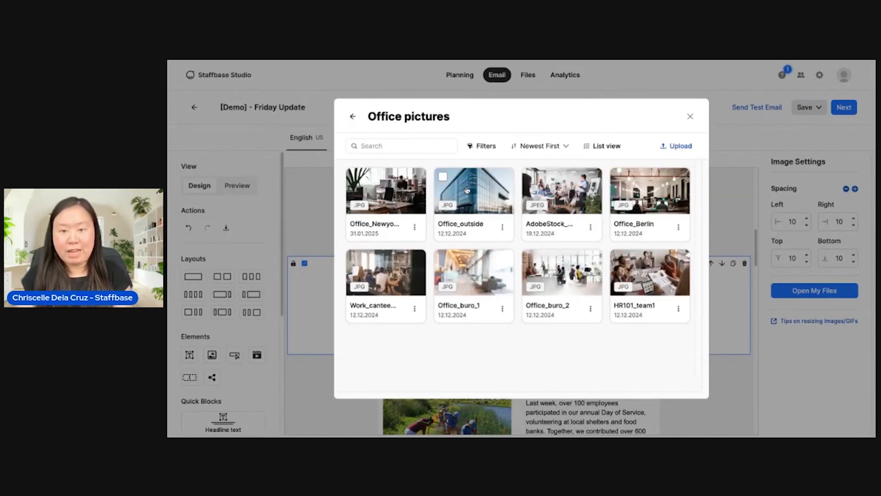
click(693, 118)
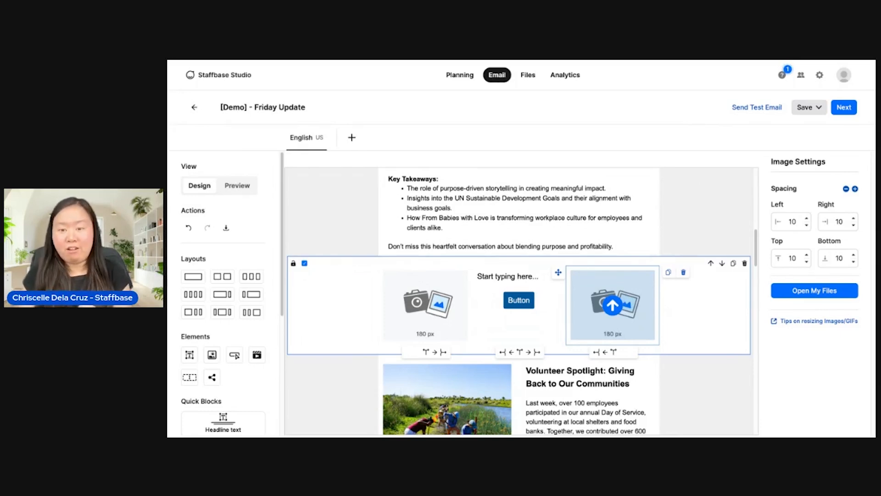
Lock and unlock the three-column block, delete it, and return to the newsletter's header
click(293, 264)
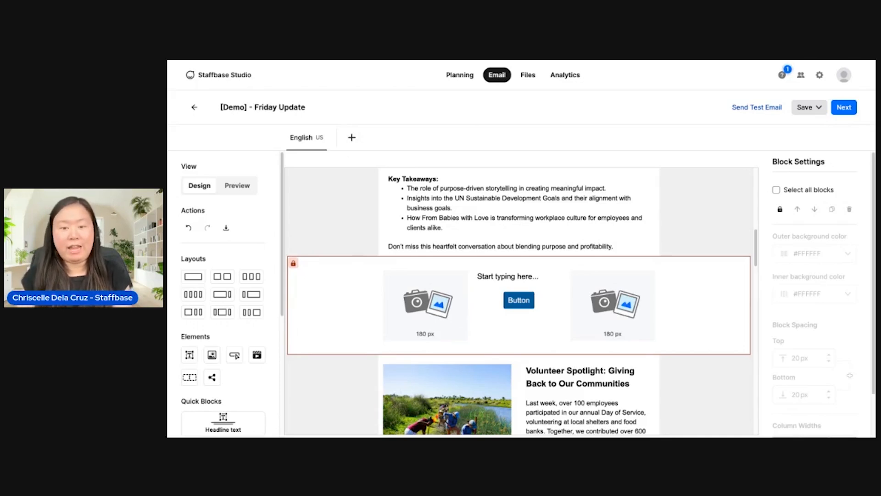
click(302, 266)
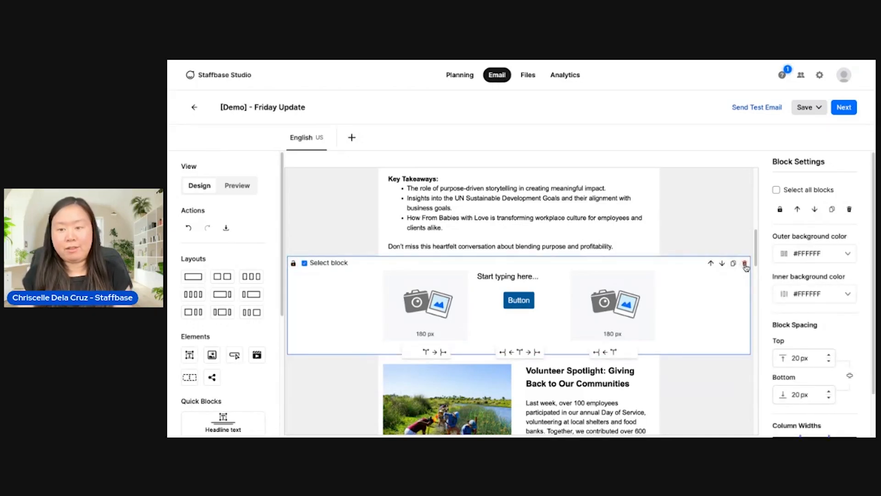
click(746, 267)
scroll(651, 264, up, 5)
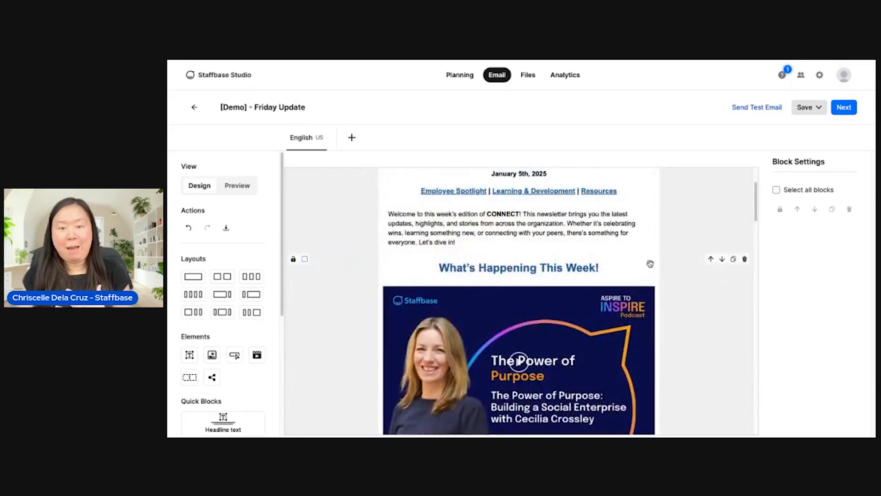
scroll(650, 264, up, 2)
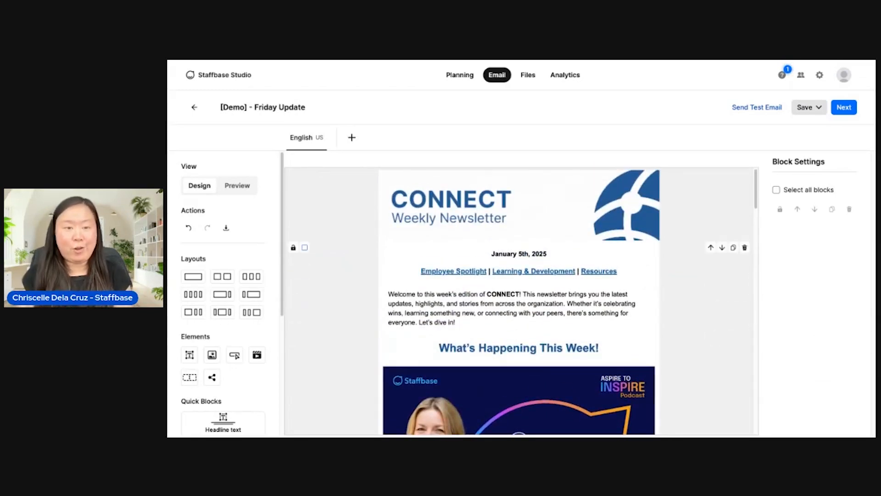
Try adding French, German, Japanese and Spanish versions with content copied and translated automatically from English, and cancel the language setup
click(352, 138)
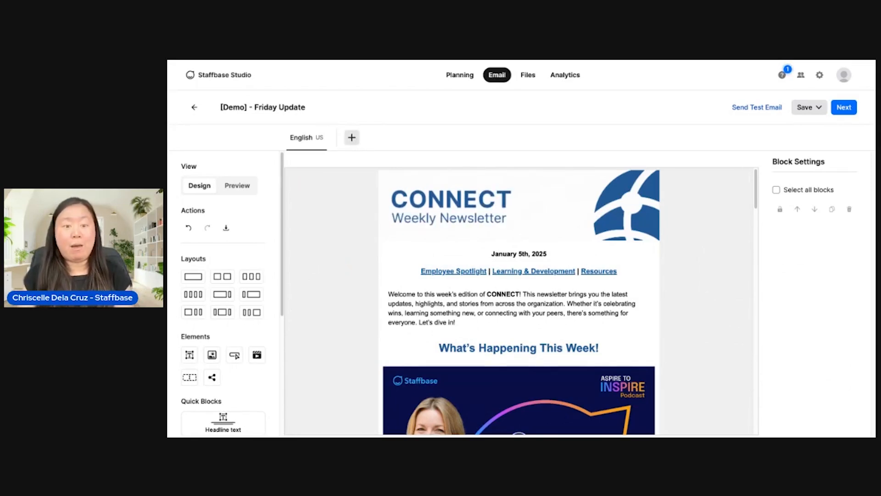
click(595, 188)
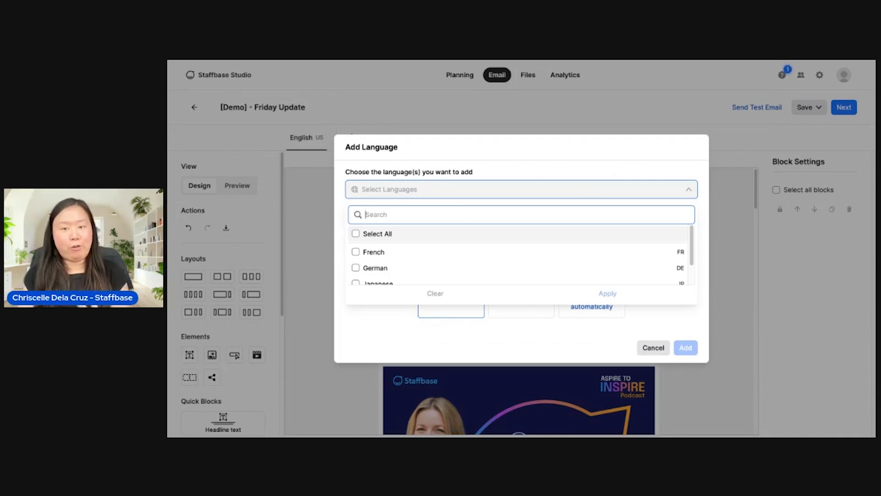
scroll(586, 236, down, 1)
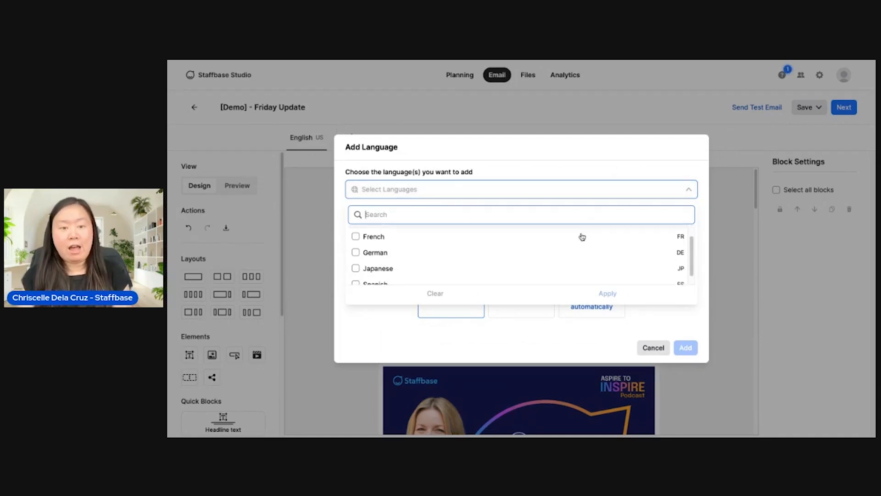
click(356, 237)
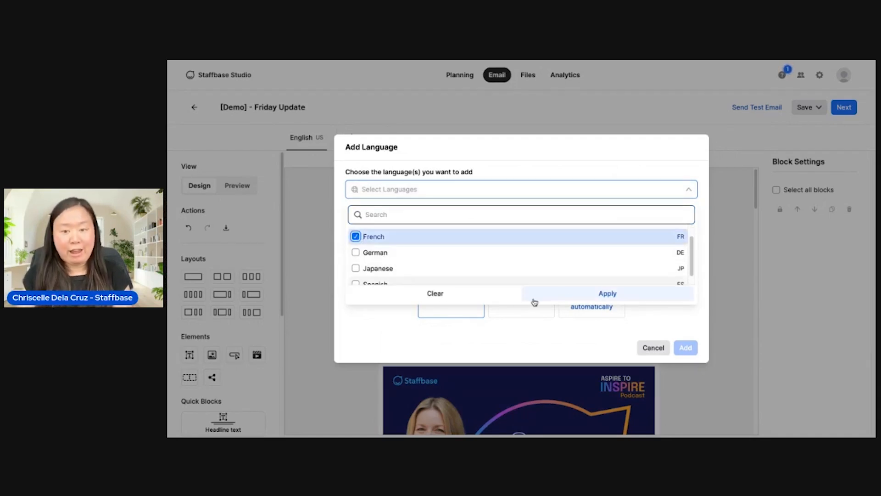
click(395, 252)
click(386, 268)
click(394, 282)
click(608, 292)
click(602, 294)
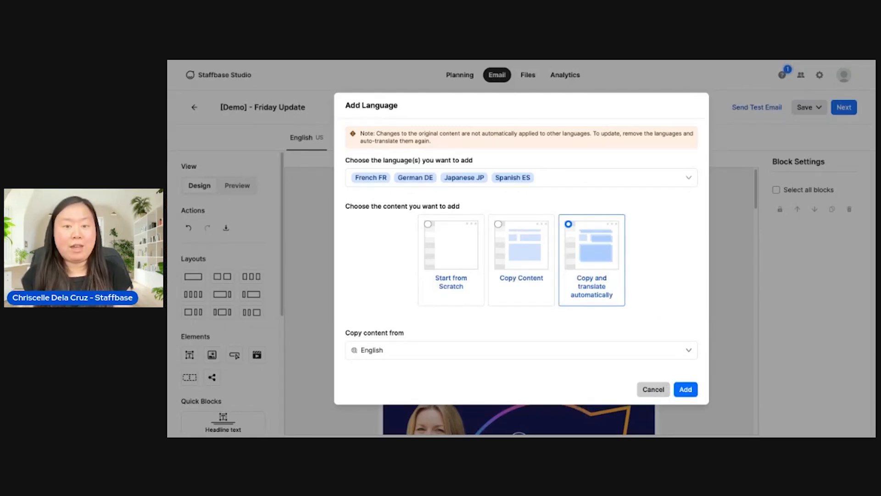
click(653, 389)
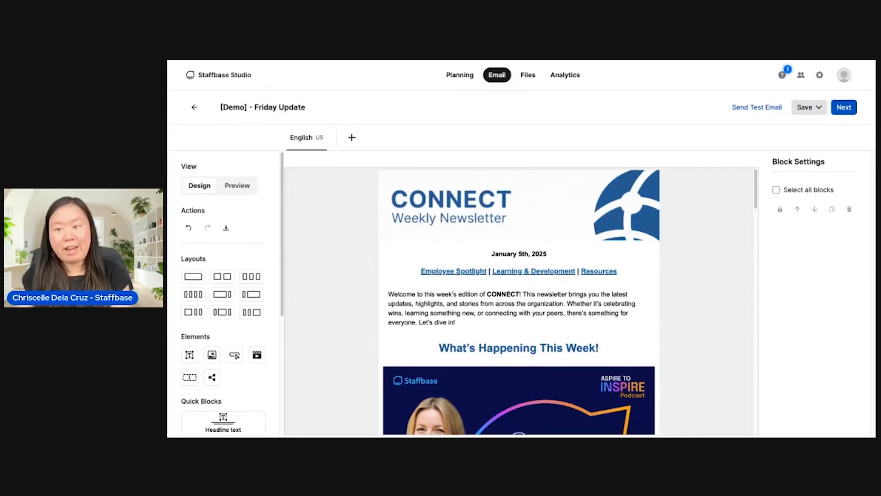
Proceed from the newsletter design to the email's sending settings
click(845, 108)
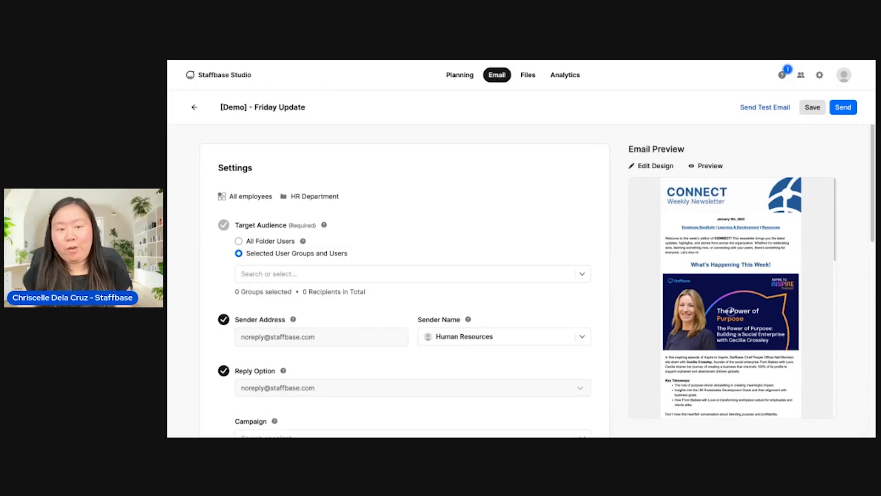
scroll(516, 272, down, 2)
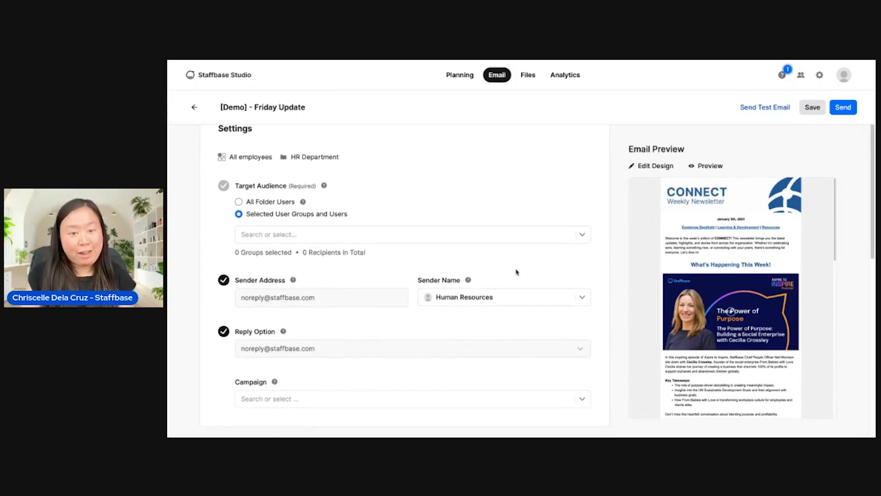
Add the user groups AR - 02 - DE and AR - 01 - EN to the target audience, and remove both again
click(428, 236)
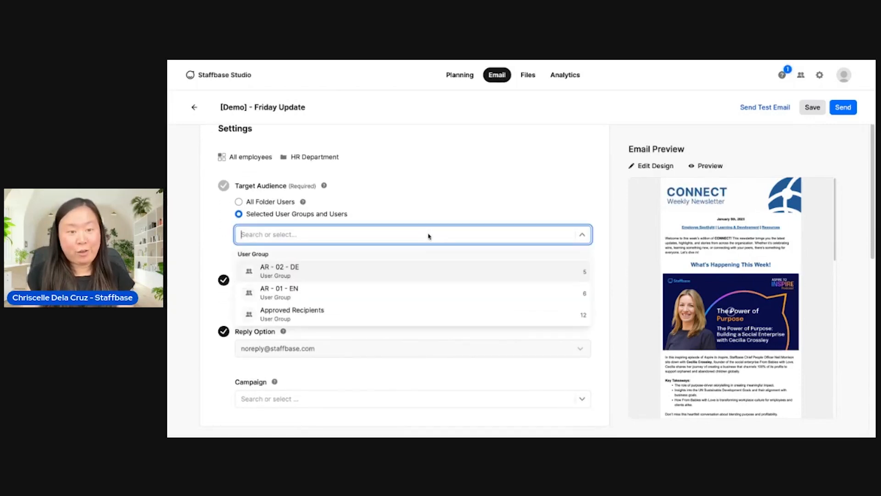
click(429, 280)
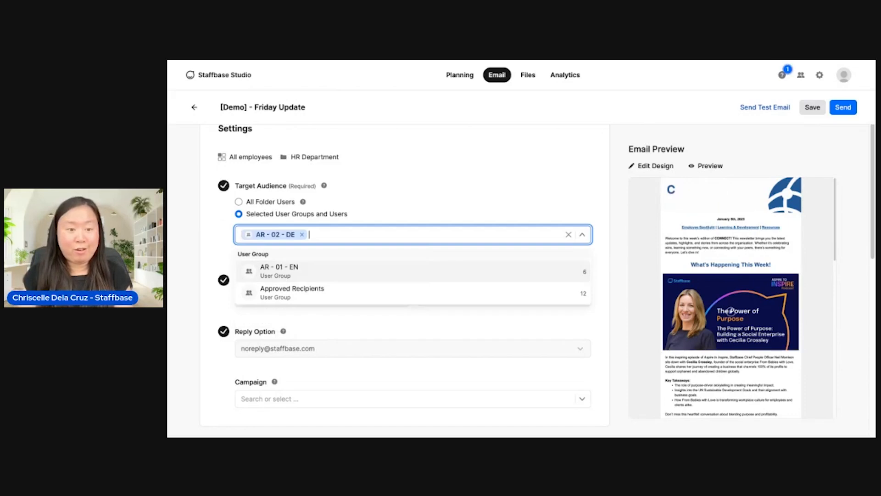
click(426, 273)
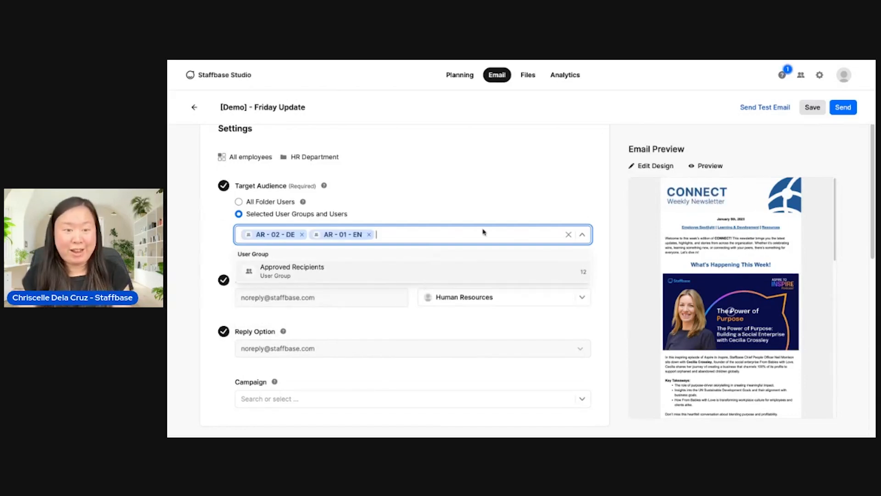
click(370, 236)
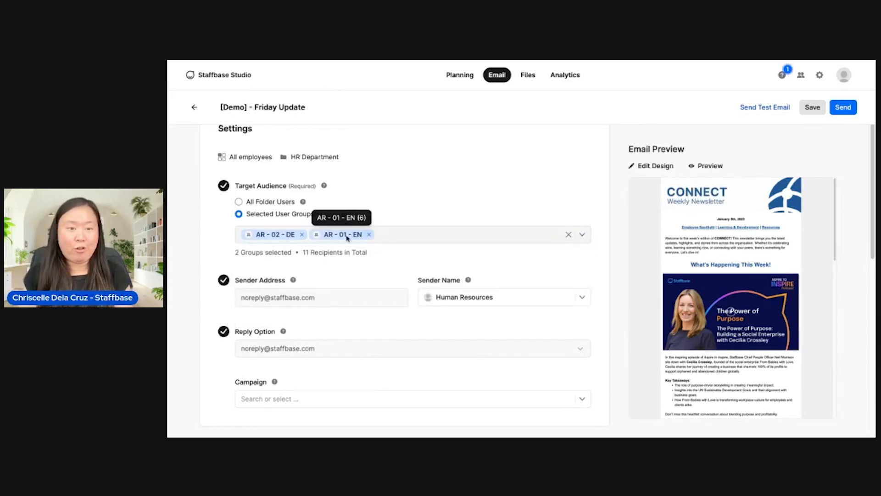
click(382, 236)
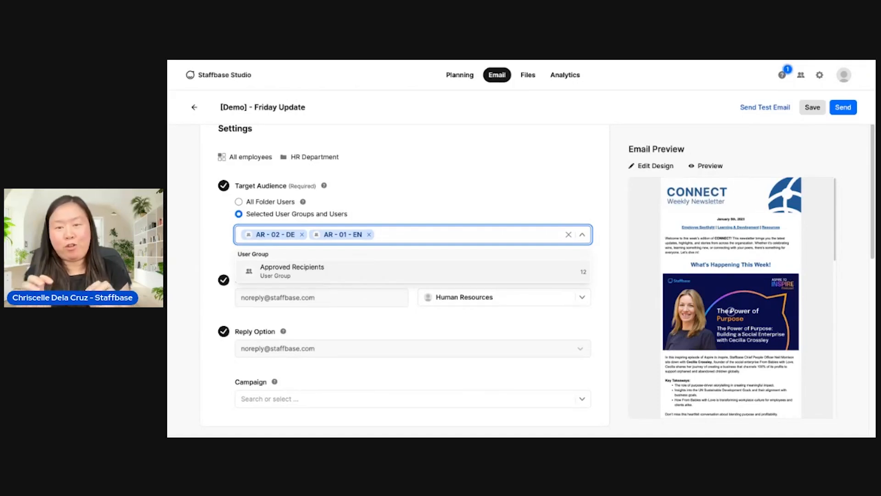
key(BackSpace)
key(BackSpace)
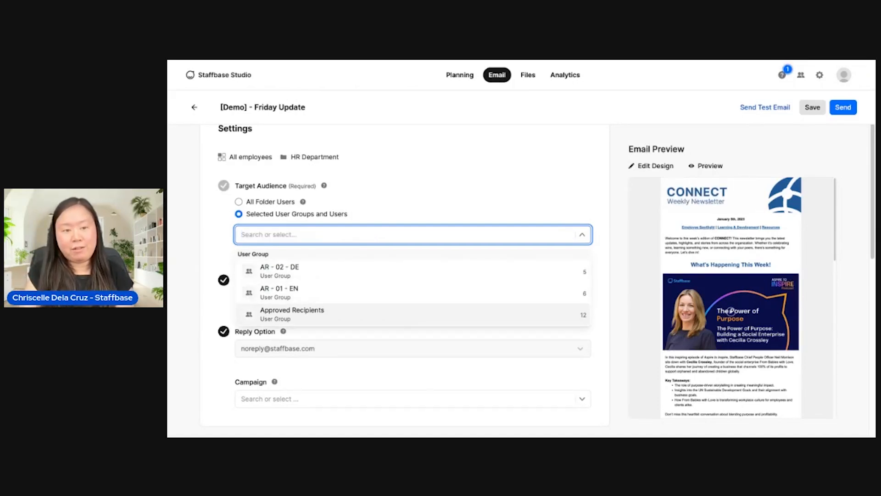
click(616, 284)
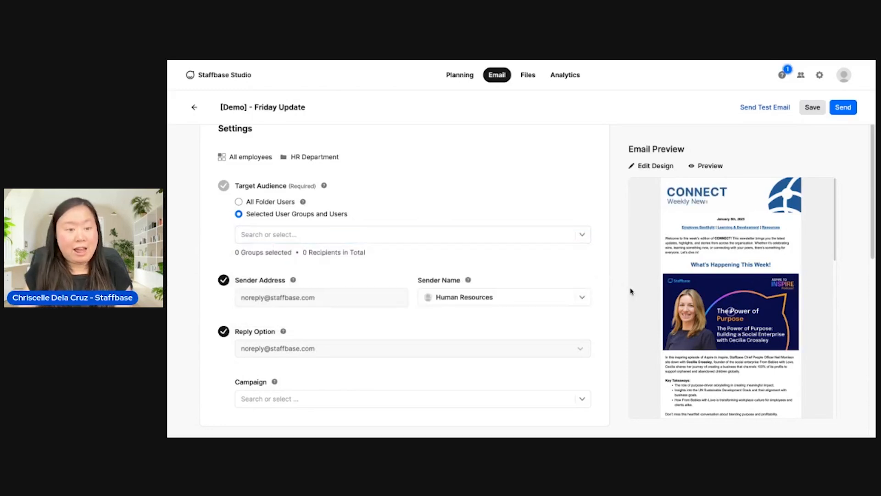
Review the email preview and the sender and reply settings, and view the available campaigns without choosing one
scroll(637, 295, down, 2)
scroll(636, 294, down, 2)
scroll(636, 293, up, 1)
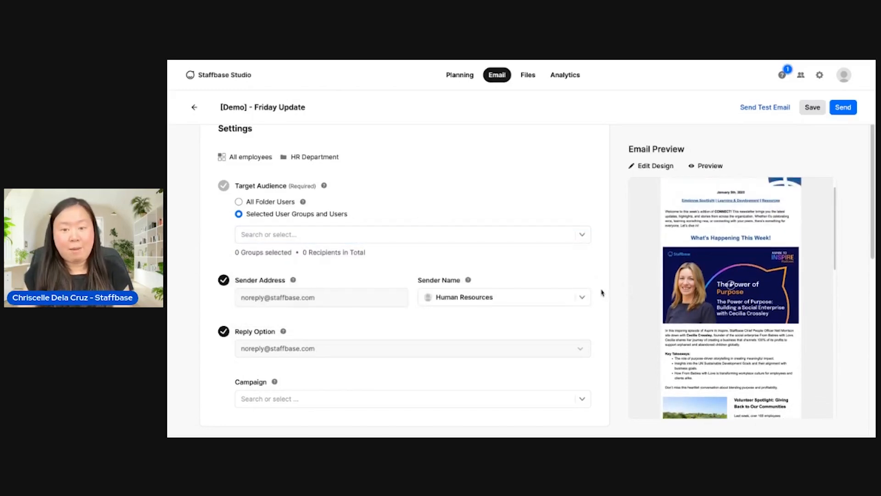
scroll(602, 293, down, 2)
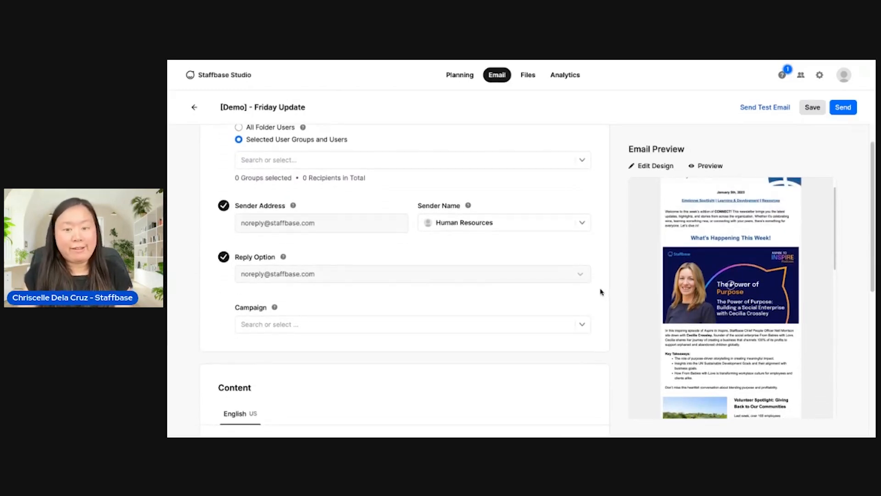
click(587, 295)
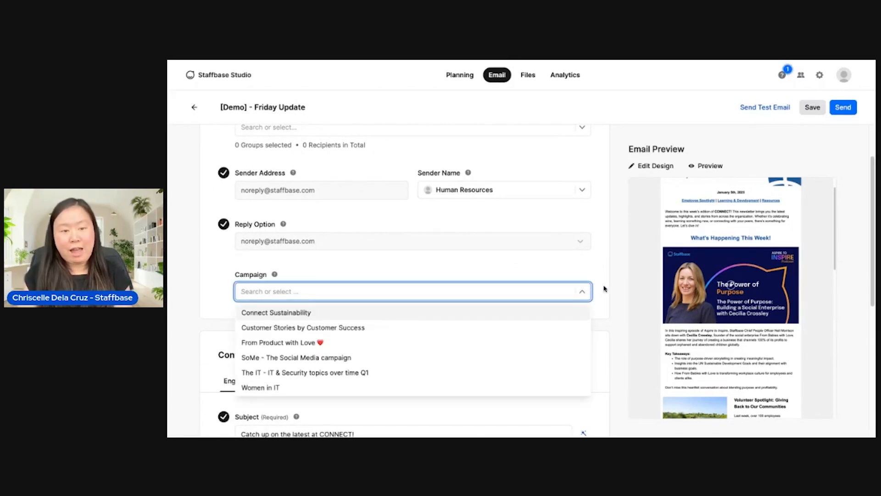
click(604, 288)
Generate suggestions for the email's subject and preview text, and dismiss both without inserting them
scroll(606, 292, down, 3)
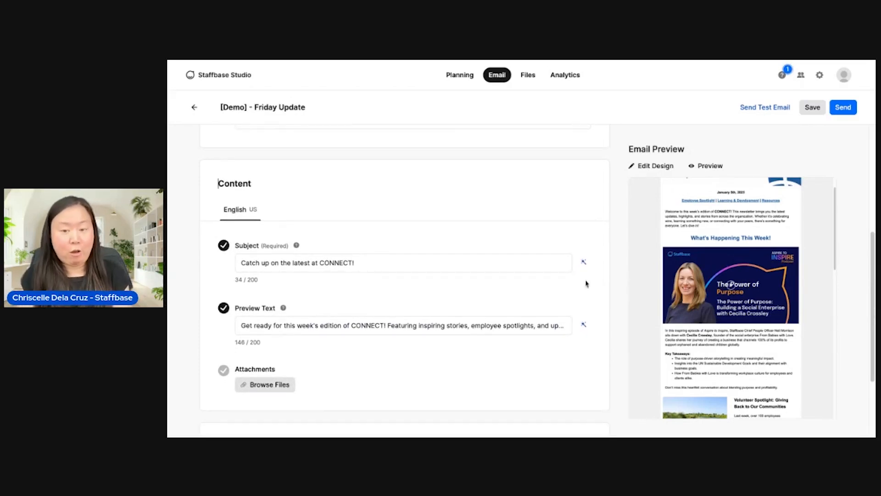
click(584, 263)
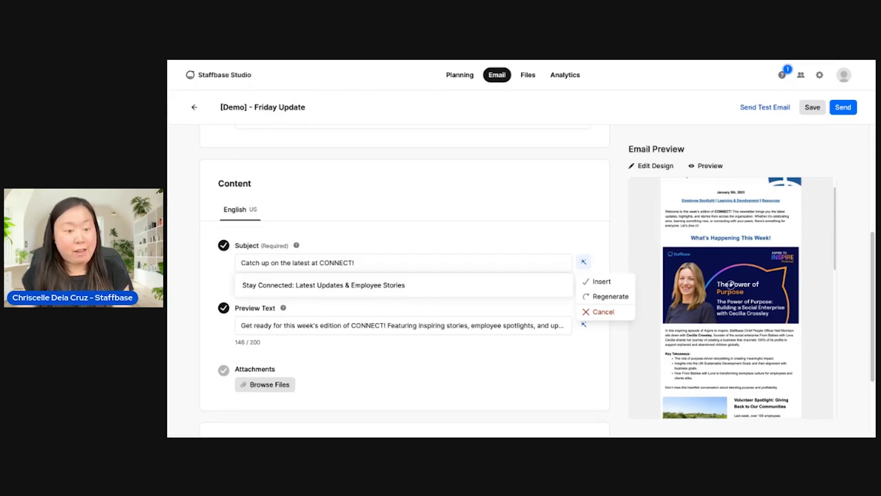
click(576, 368)
click(584, 324)
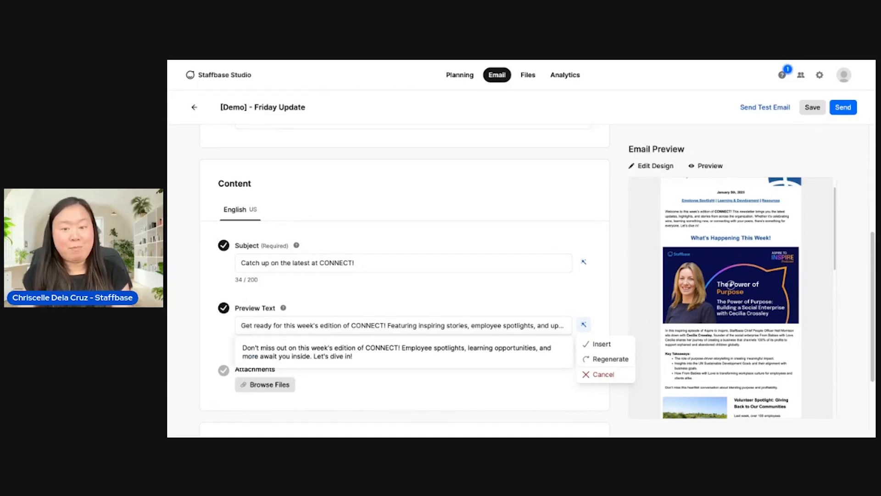
key(Escape)
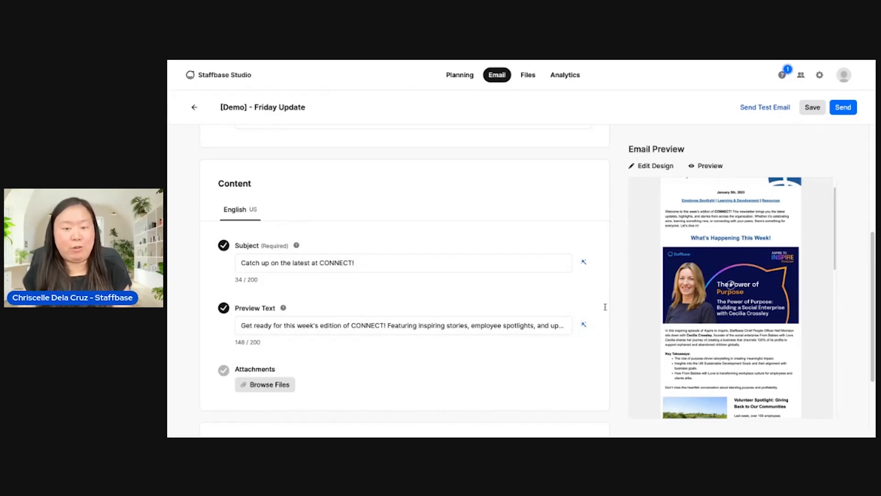
Set the email to be scheduled for later, and view the time zone choices without changing the zone
scroll(605, 306, down, 1)
scroll(605, 307, down, 3)
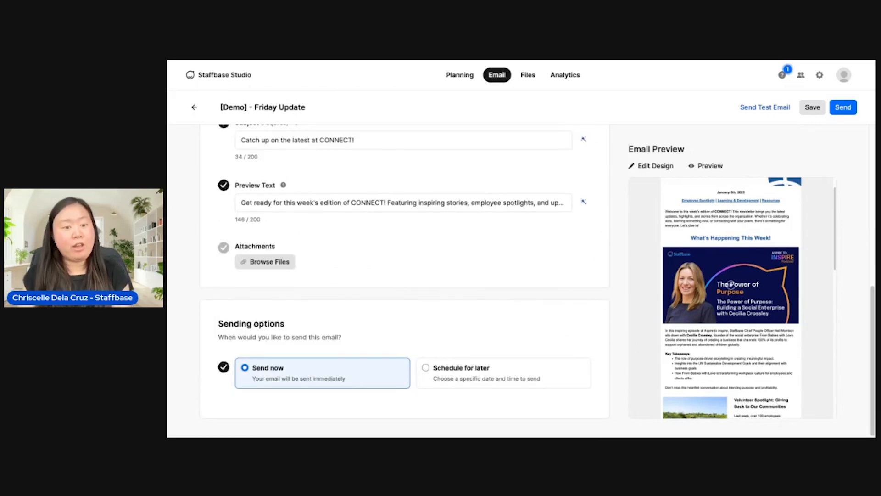
click(512, 371)
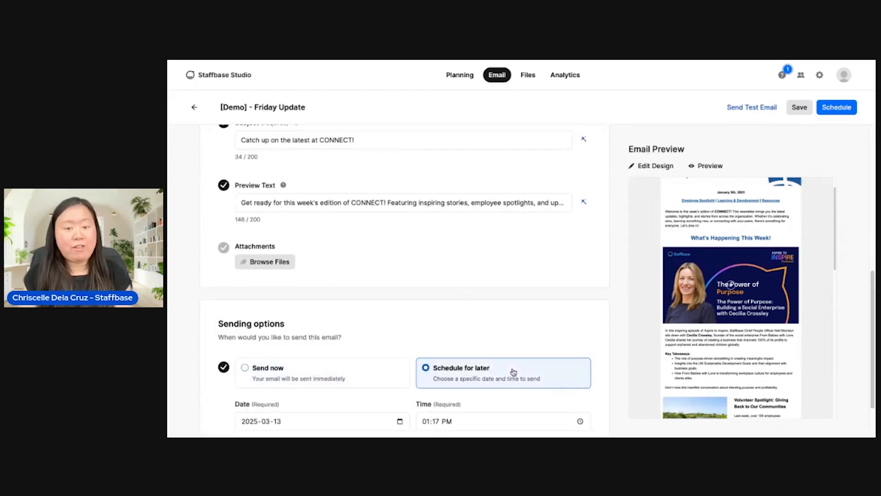
scroll(595, 307, down, 2)
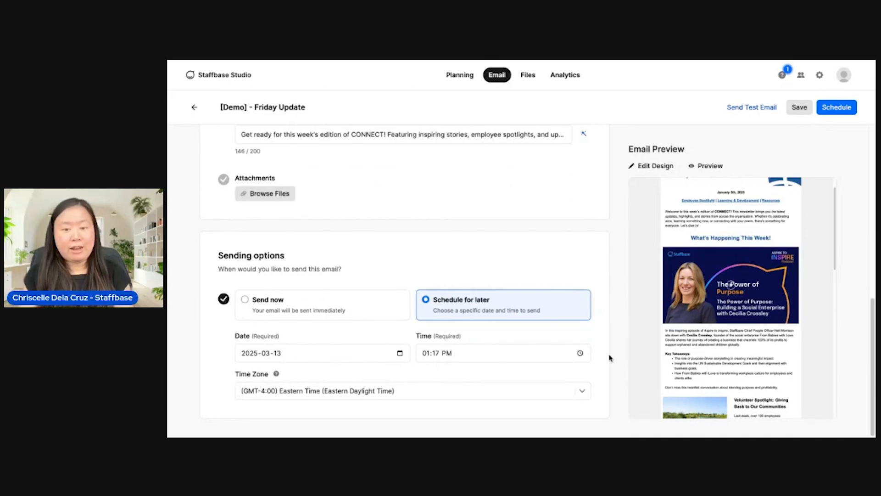
click(566, 396)
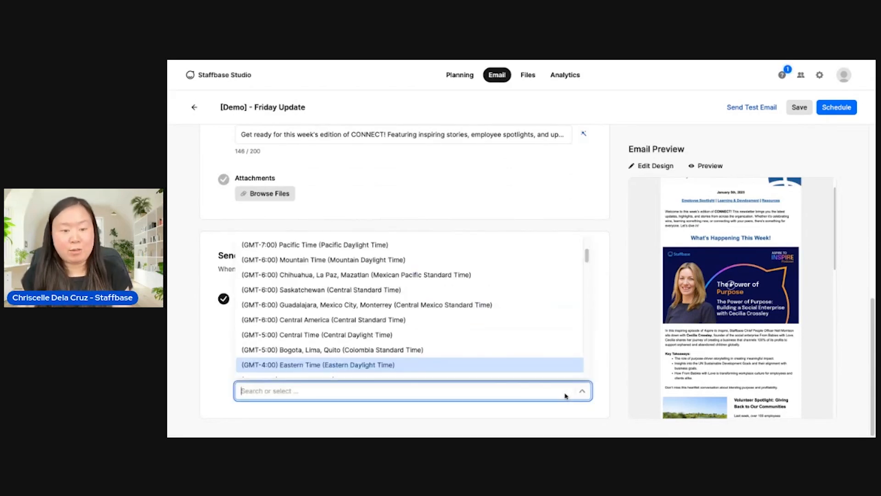
click(608, 378)
Preview the newsletter in its mobile layout and return to the desktop layout
scroll(608, 379, up, 5)
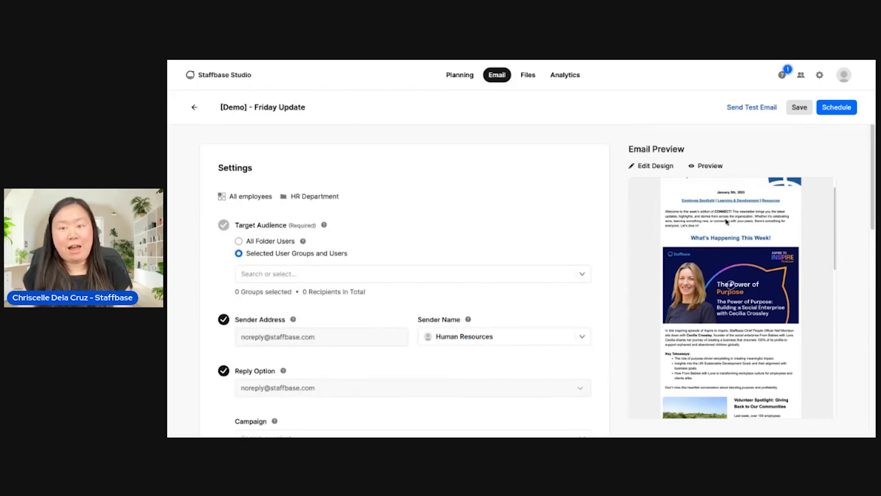
click(709, 168)
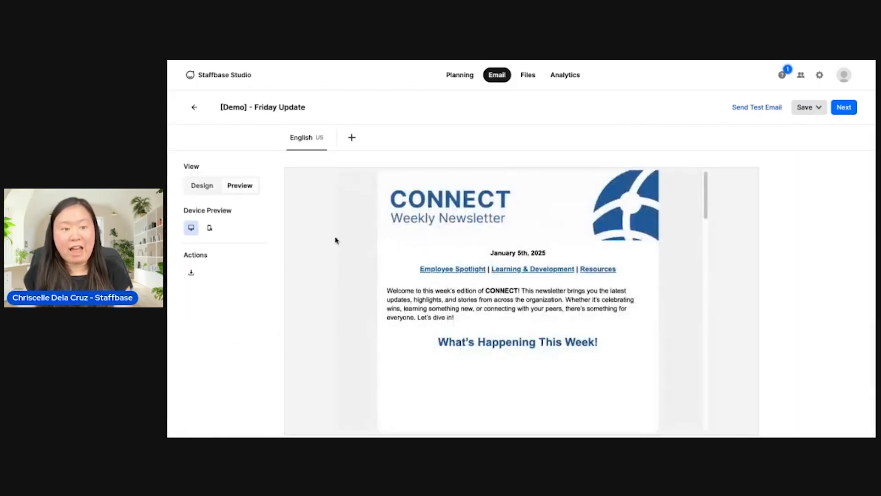
click(210, 228)
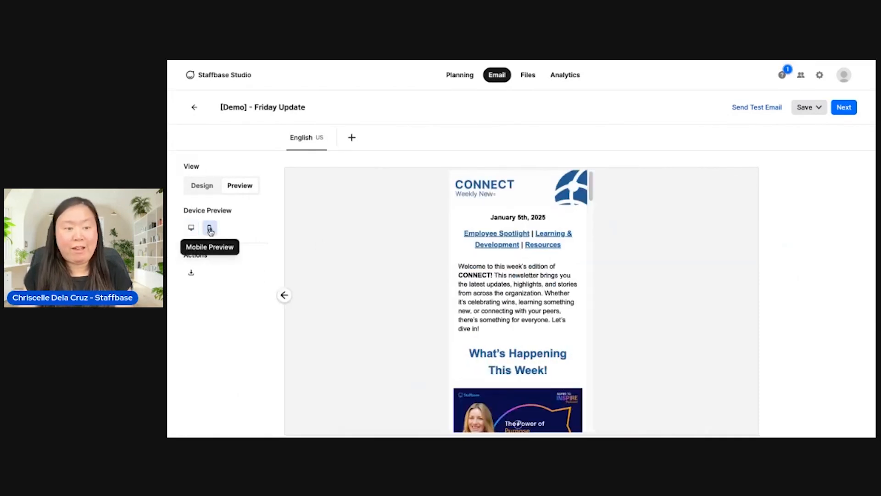
click(191, 229)
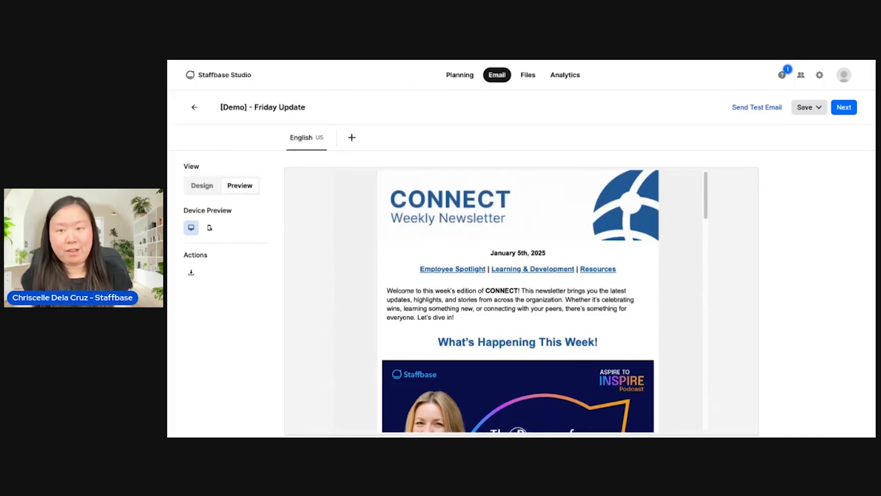
Open the email analytics and review the summary figures, activity chart and per-email performance table
click(576, 84)
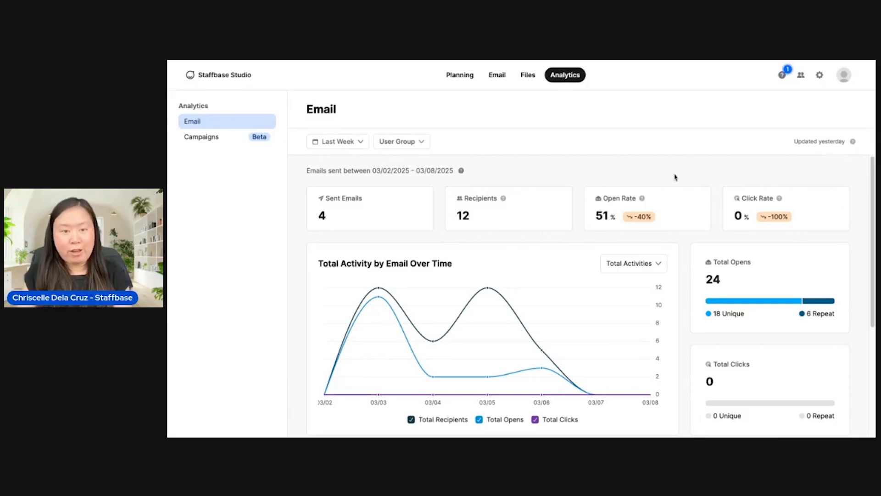
scroll(676, 177, down, 1)
scroll(675, 178, down, 3)
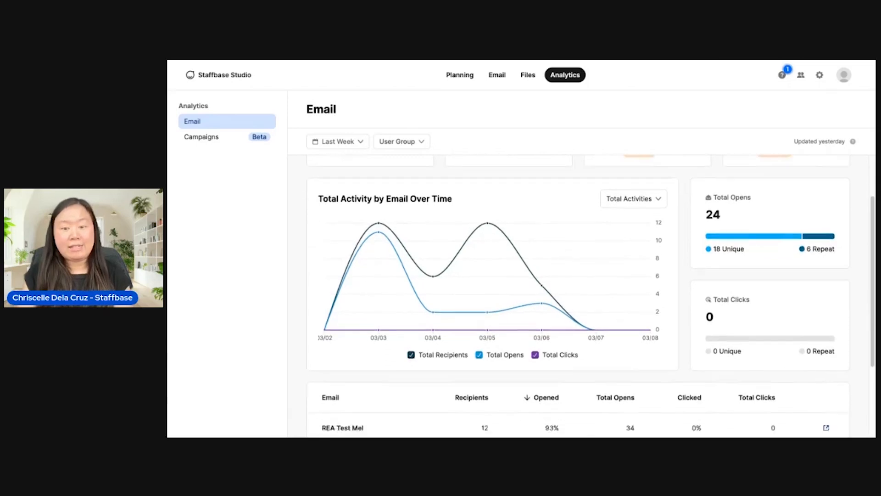
scroll(593, 296, down, 1)
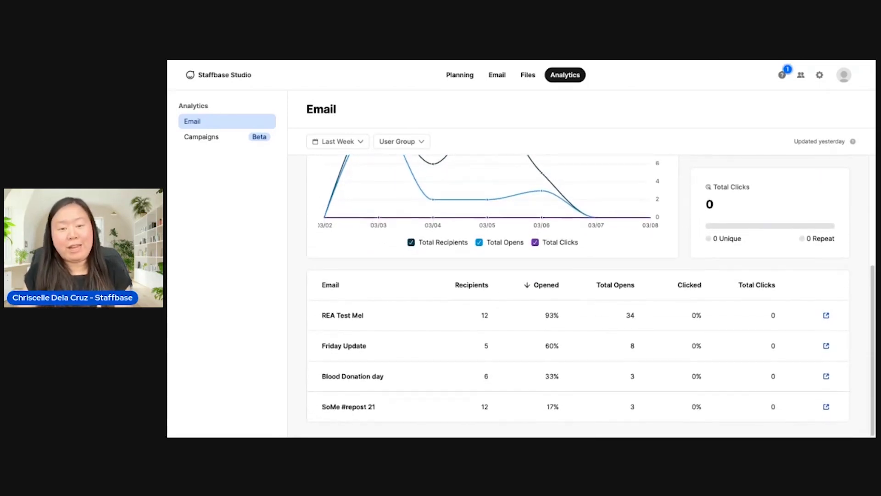
scroll(582, 293, up, 5)
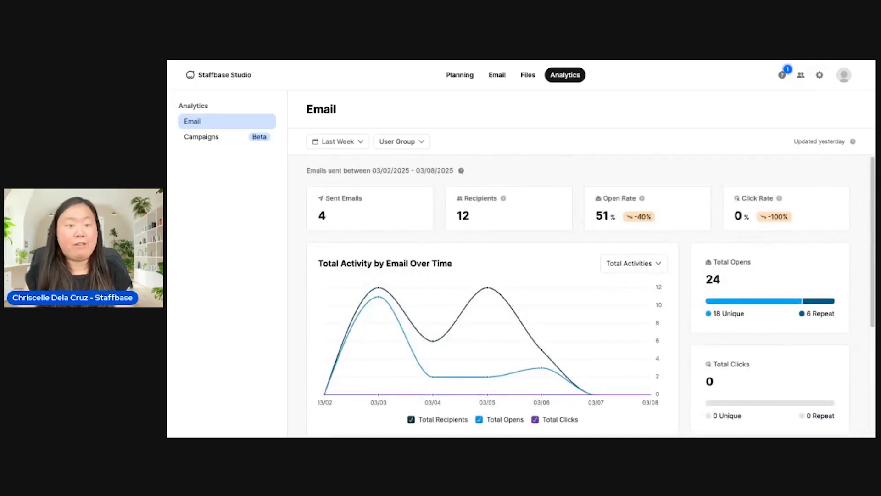
View the available date ranges and user groups for filtering the email analytics without changing either filter
click(354, 142)
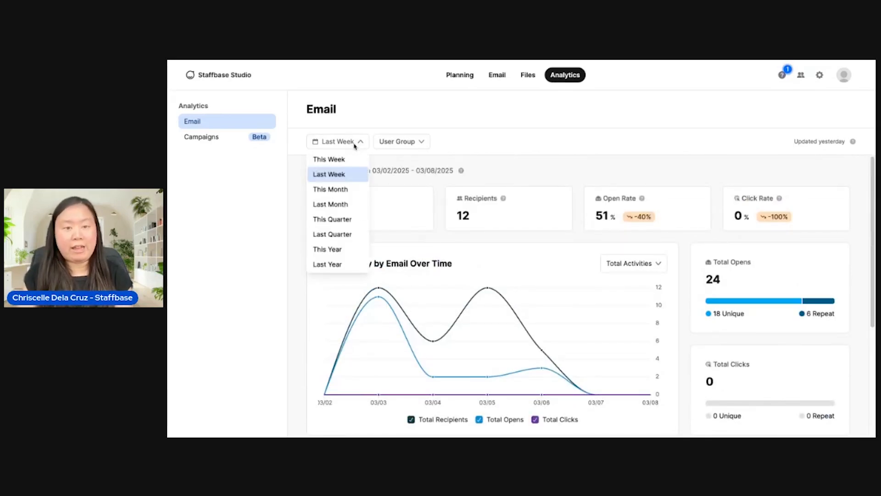
click(392, 144)
click(392, 143)
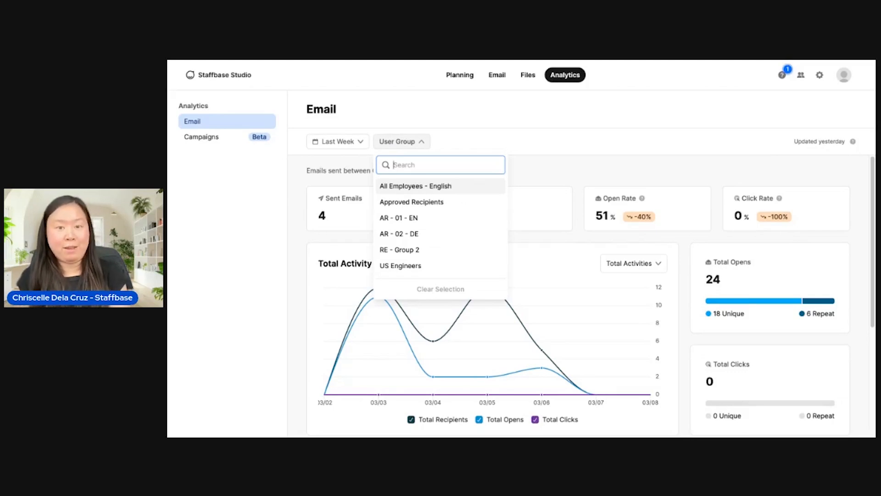
click(472, 137)
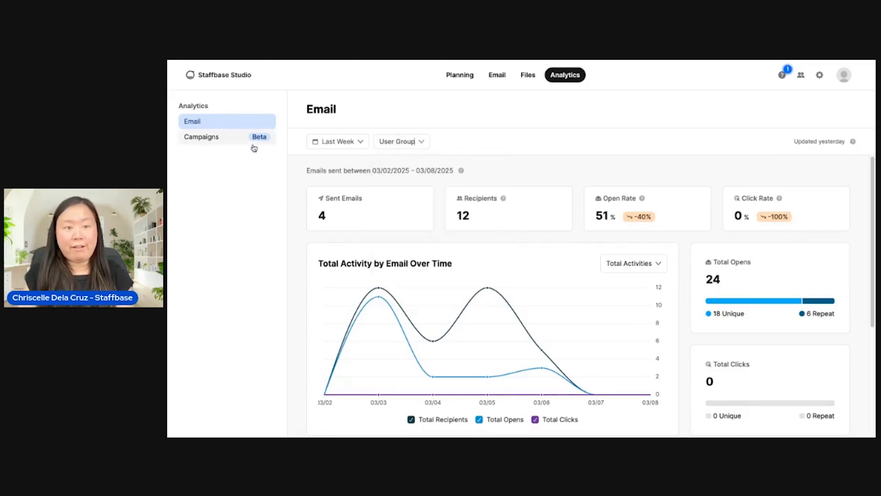
Open the campaign analytics for "From Product with Love" and examine its visibility, engagement and sentiment sections
click(229, 144)
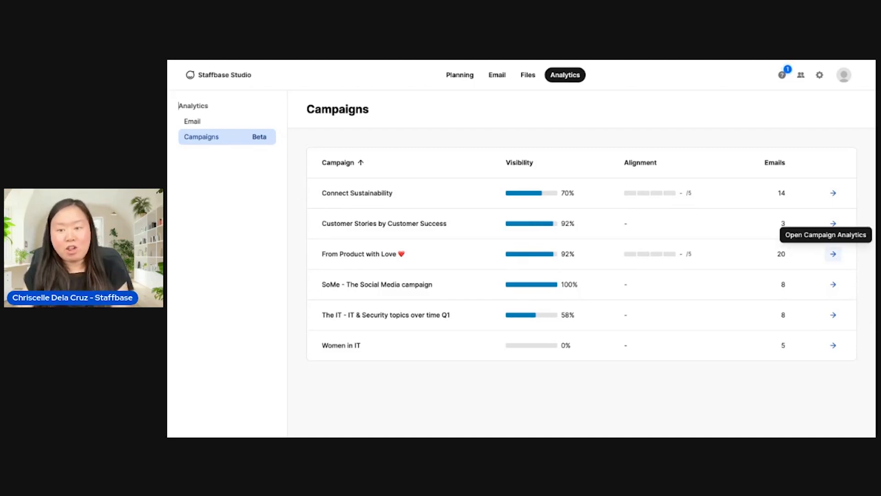
click(834, 254)
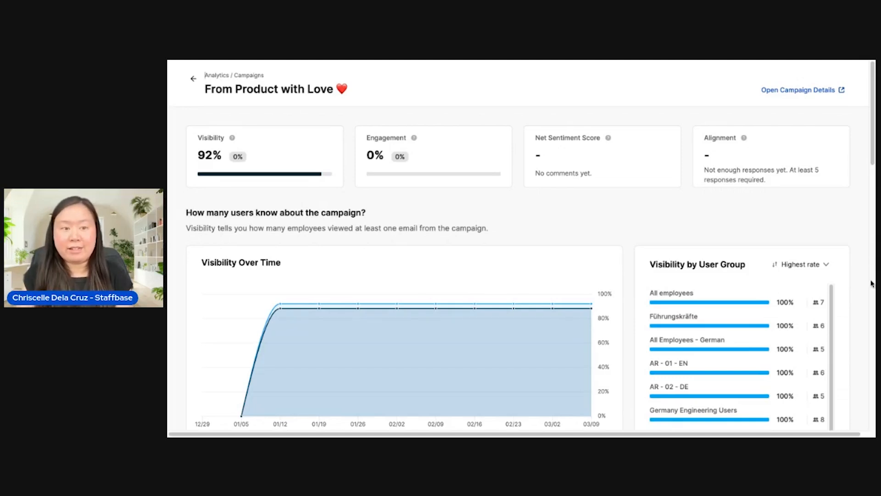
scroll(873, 283, down, 1)
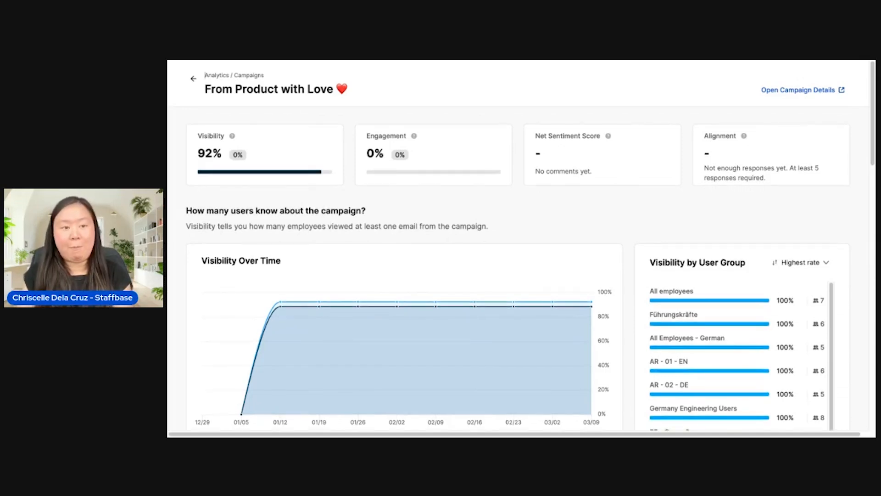
scroll(764, 296, down, 2)
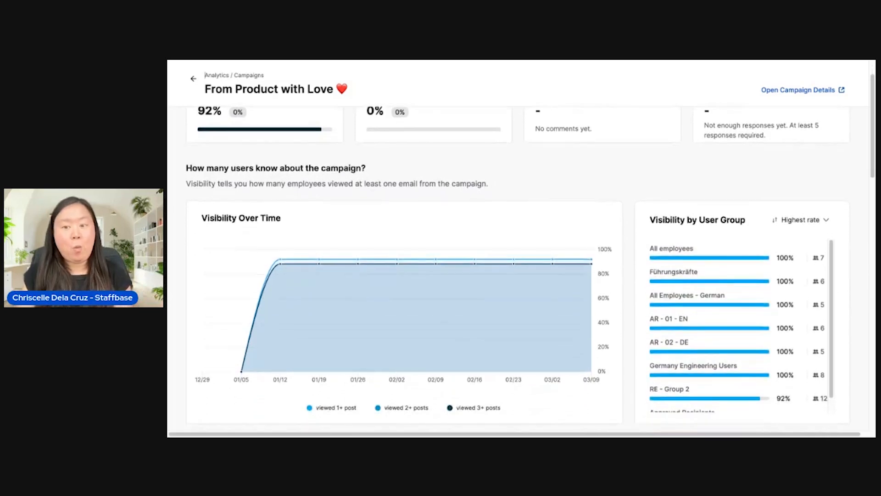
scroll(857, 298, down, 2)
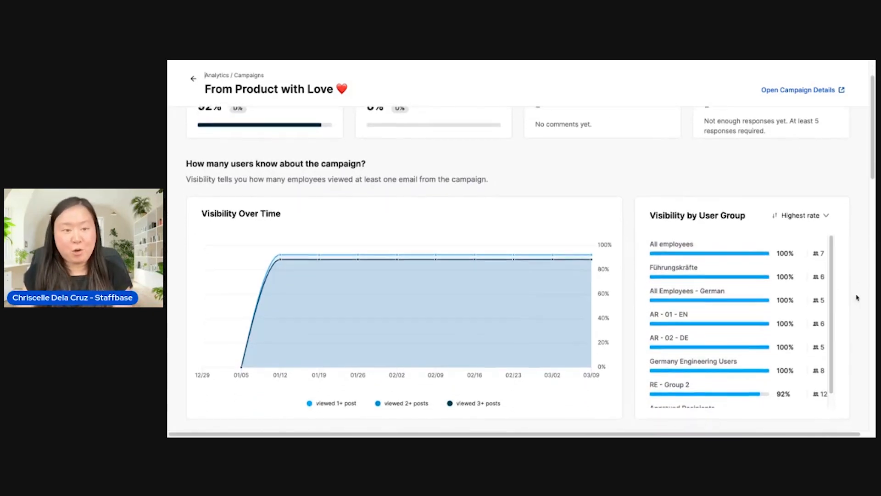
scroll(857, 298, down, 3)
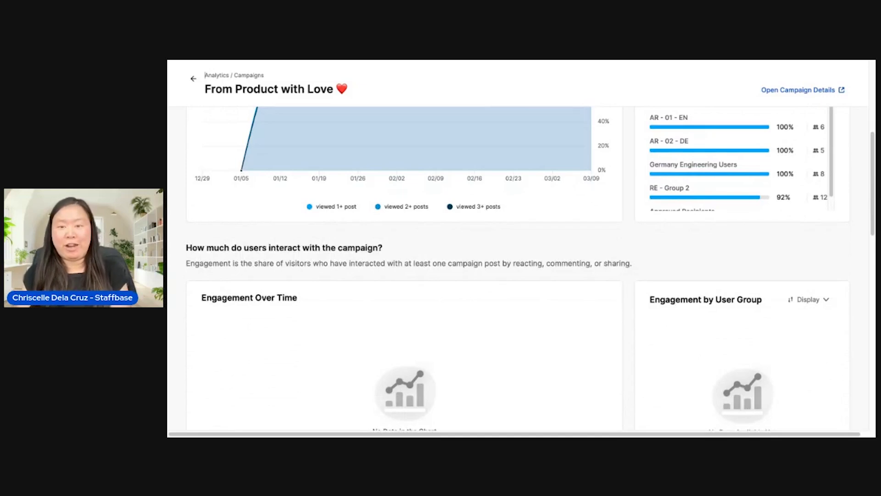
scroll(531, 265, down, 2)
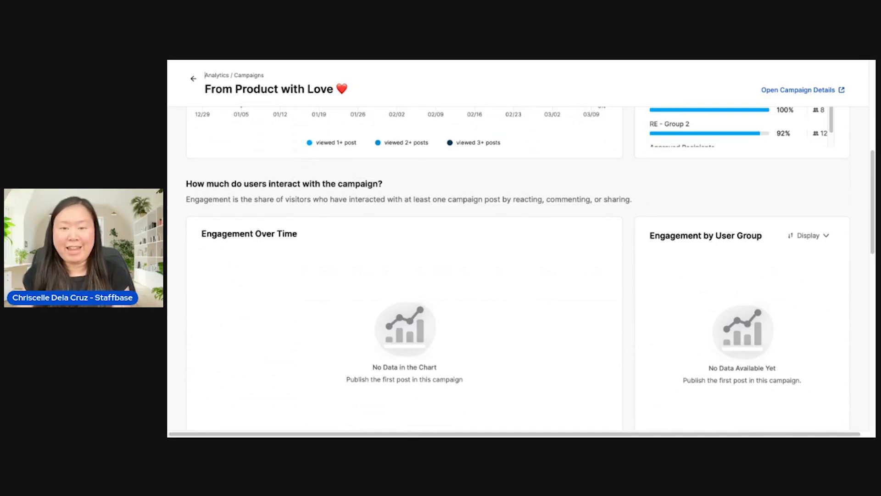
scroll(531, 268, down, 12)
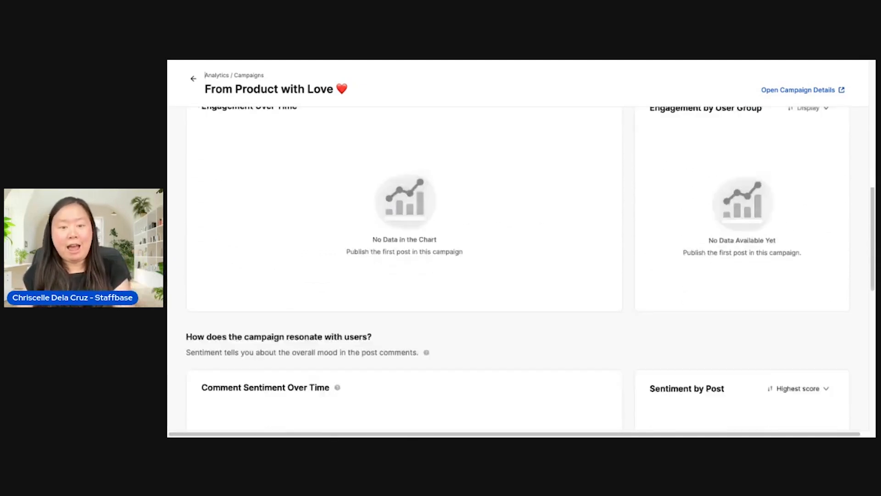
scroll(531, 267, up, 15)
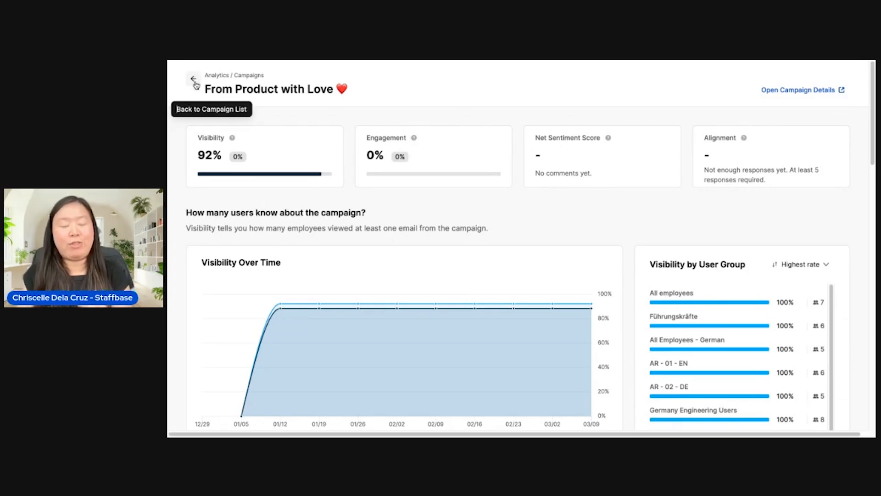
Leave the campaign's report for the campaign list and return to the email analytics overview
click(194, 78)
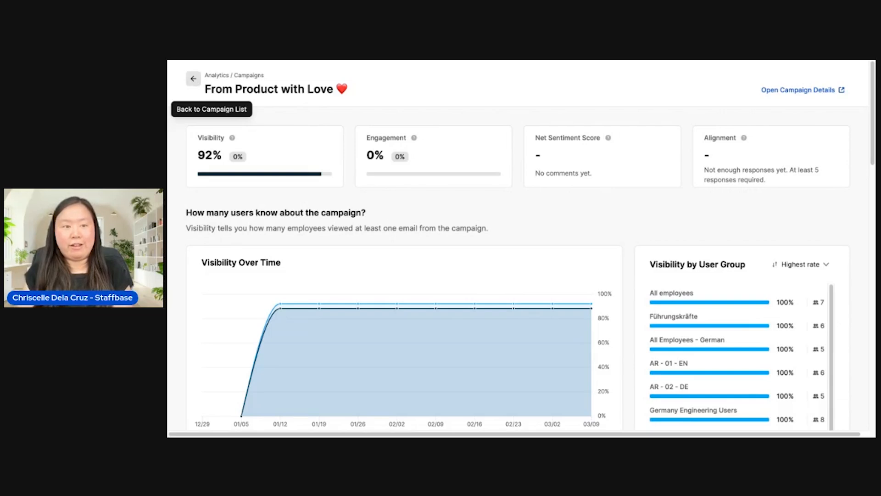
click(213, 122)
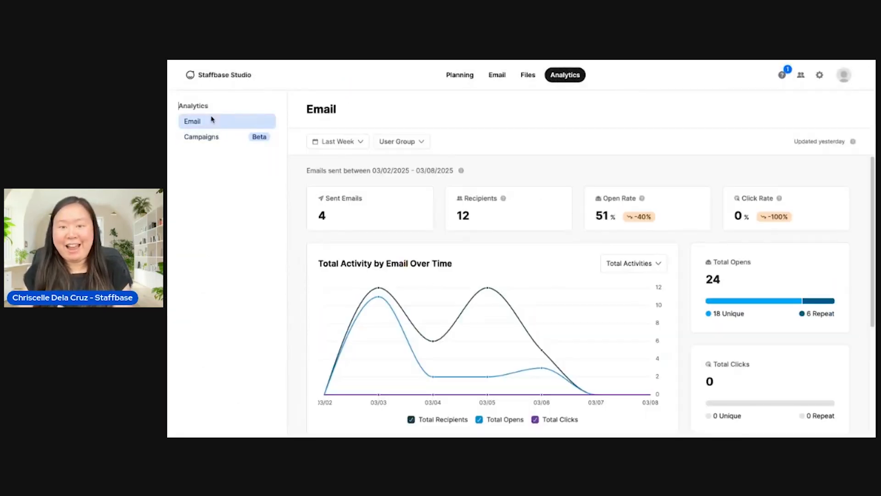